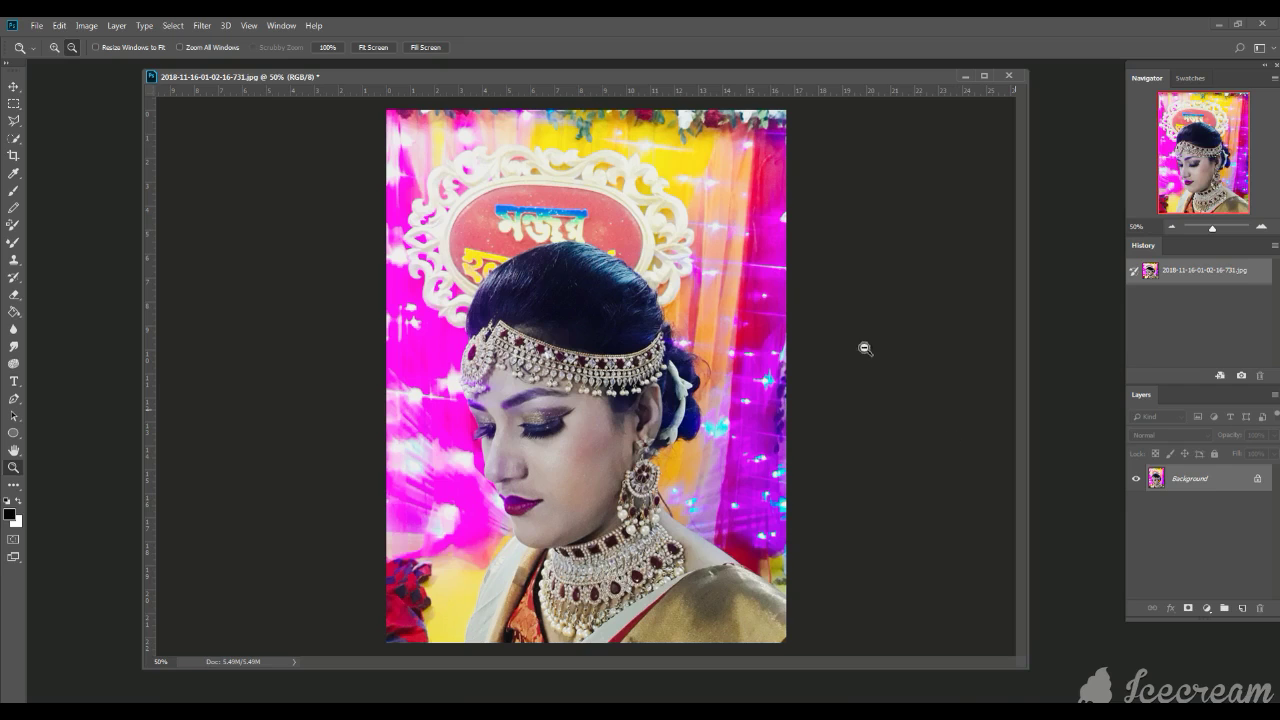
- Duplicate the Background layer under the name Background copy
click(15, 104)
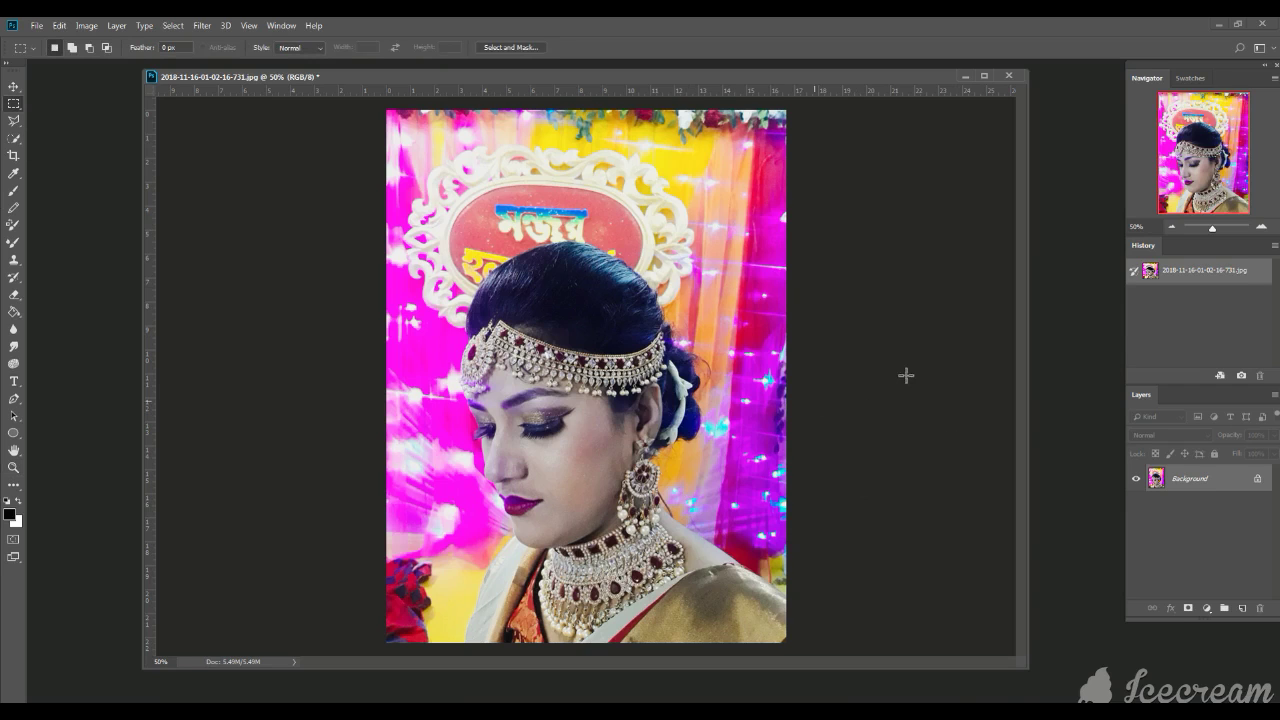
right_click(1188, 483)
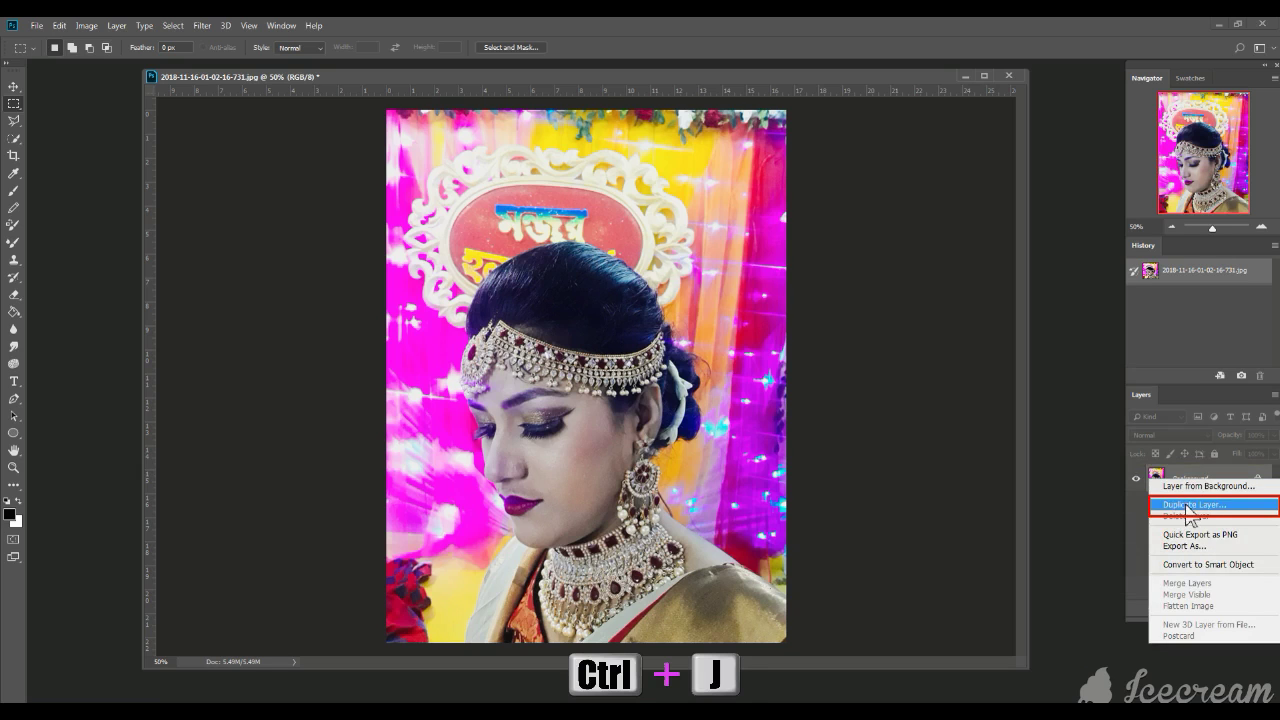
click(1198, 506)
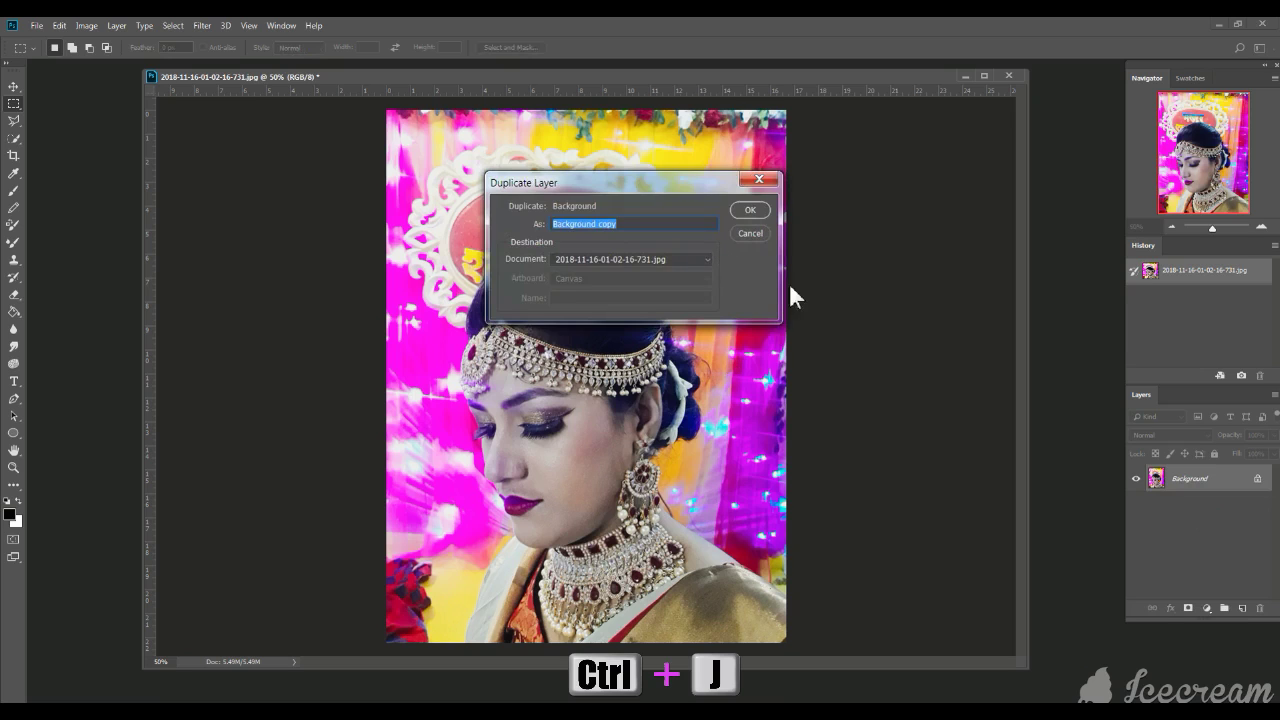
click(749, 211)
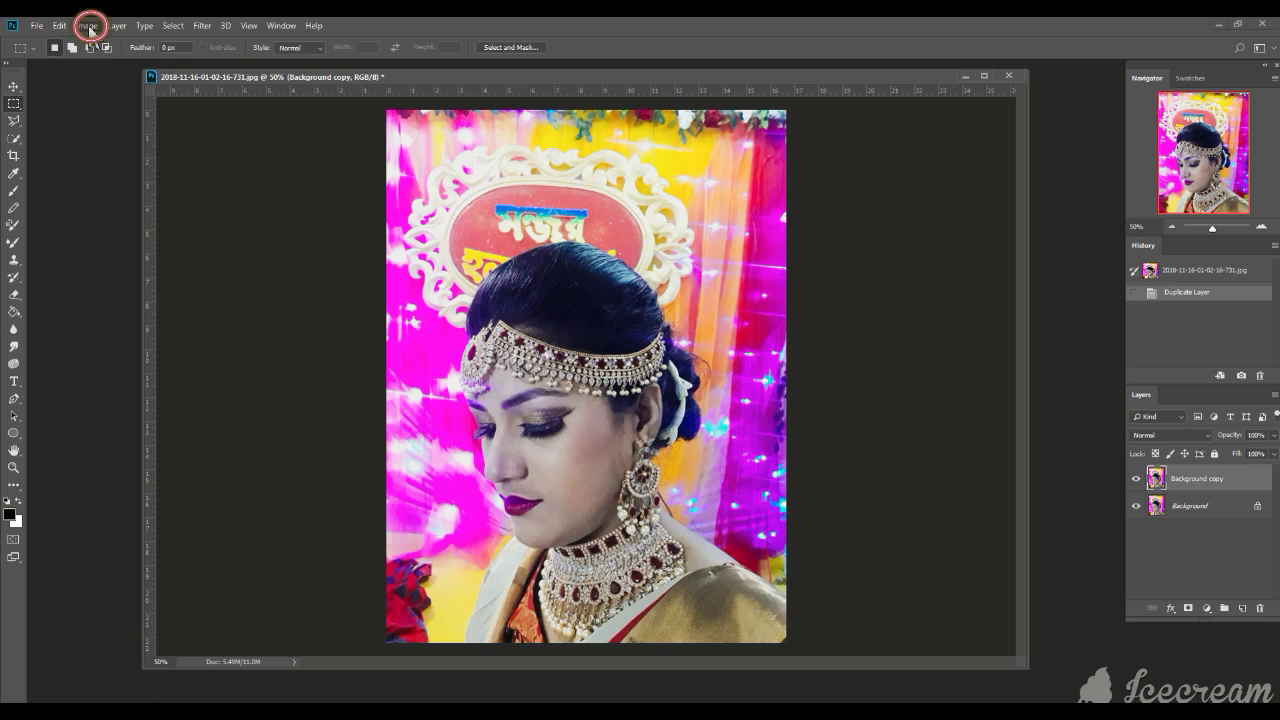
- Apply a Hue/Saturation adjustment to the Background copy layer with Saturation -80 and Lightness -15
click(90, 30)
mouse_move(94, 46)
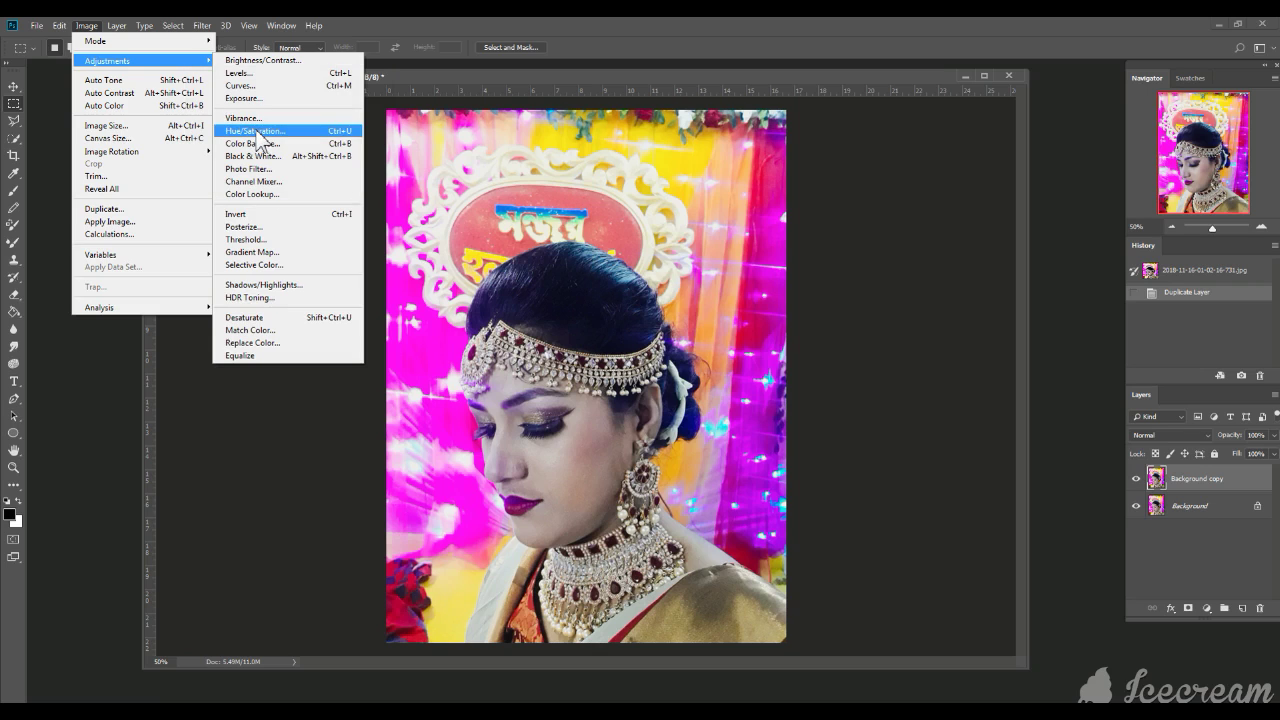
key(ctrl+u)
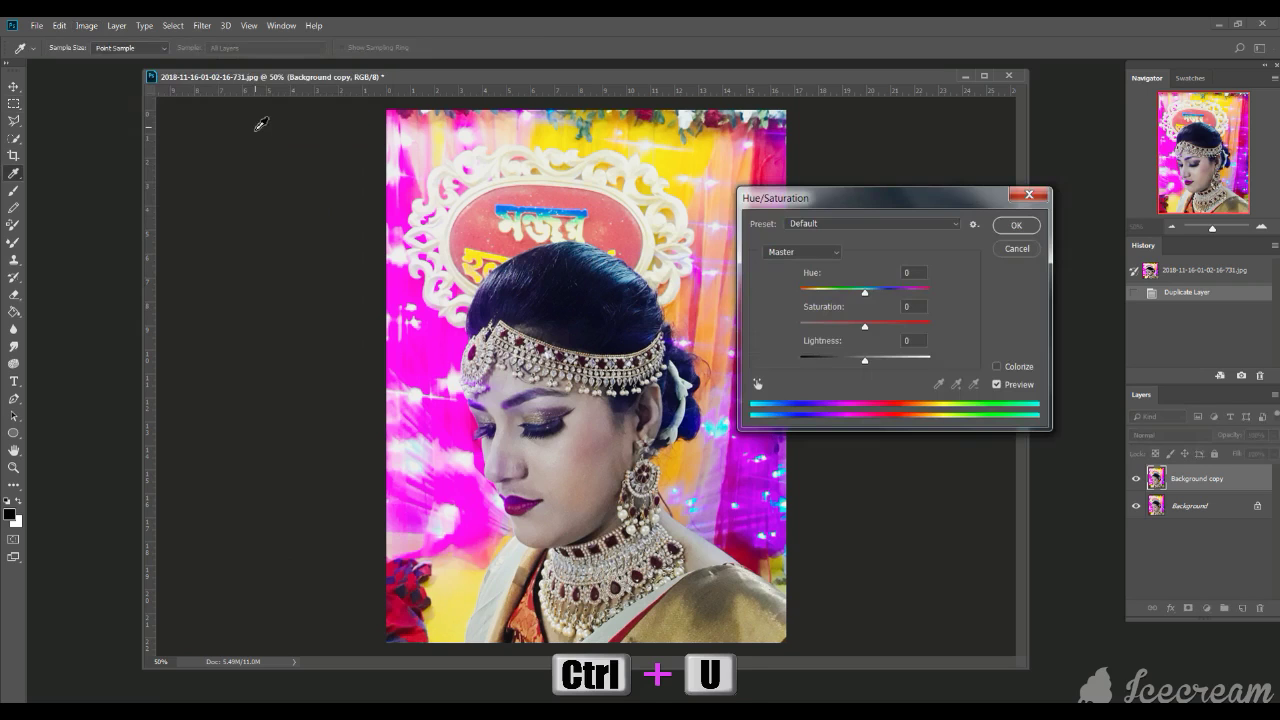
drag(855, 199, 916, 187)
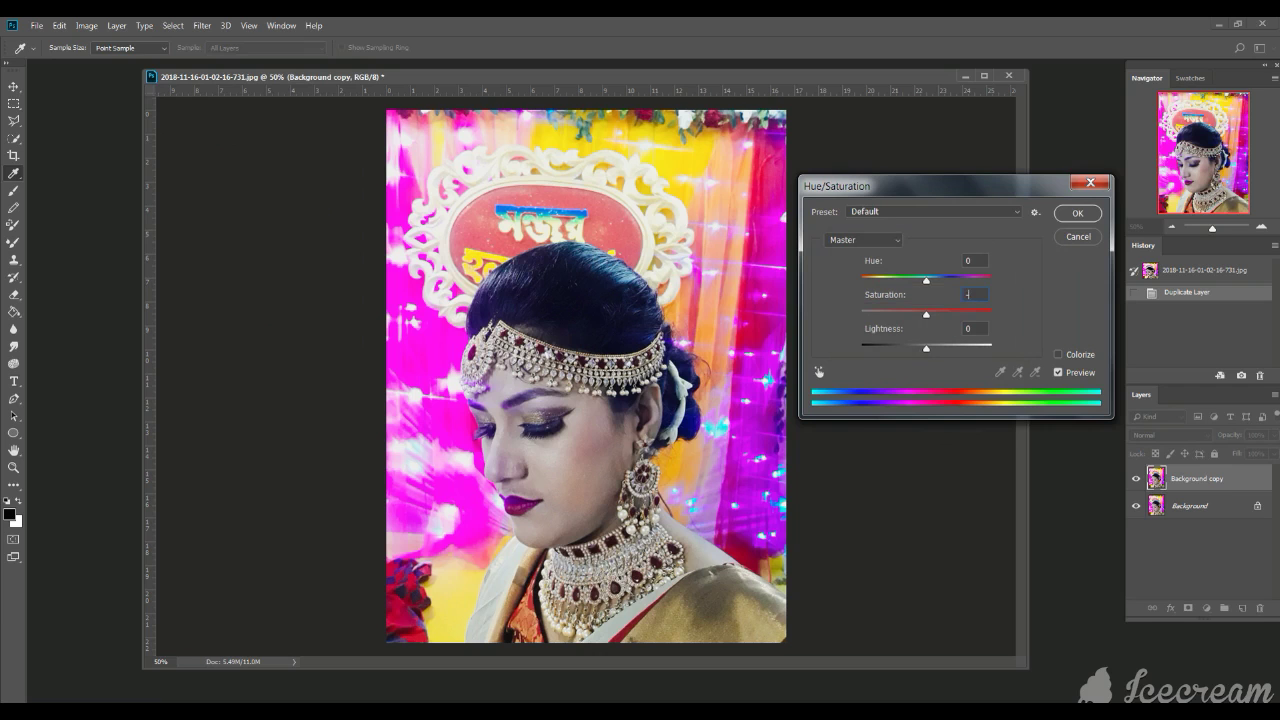
text(-80)
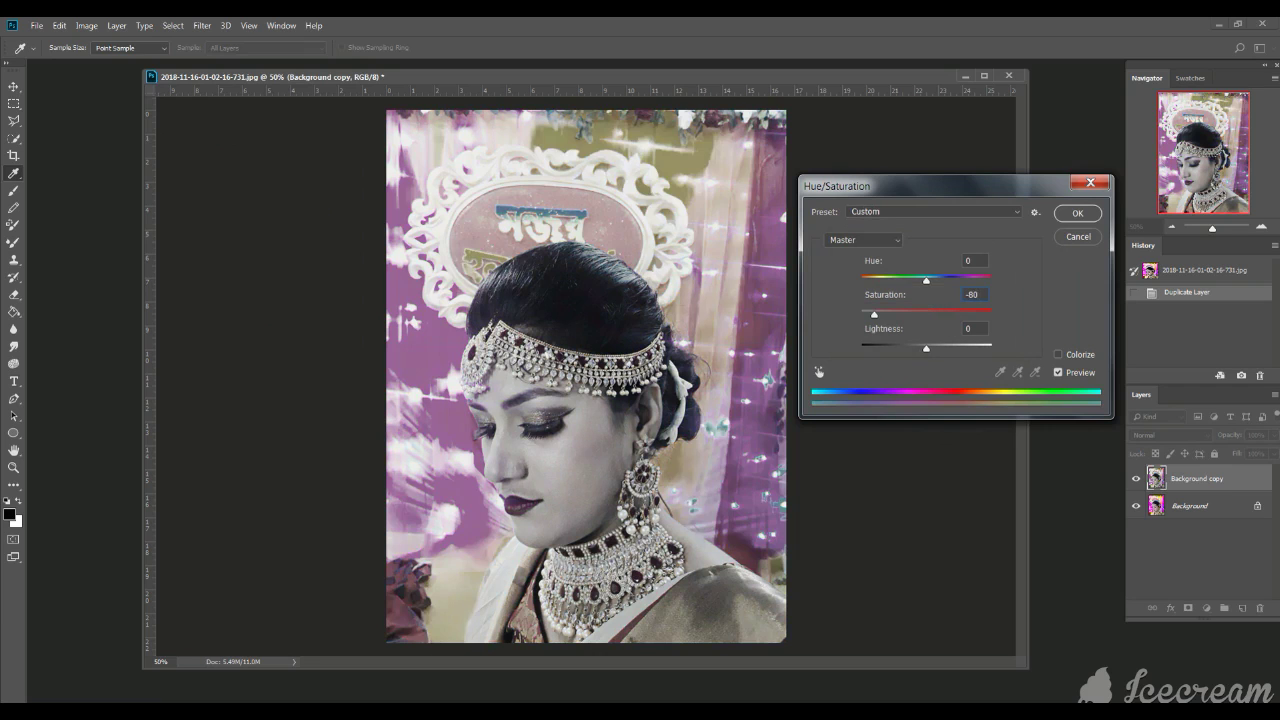
click(967, 330)
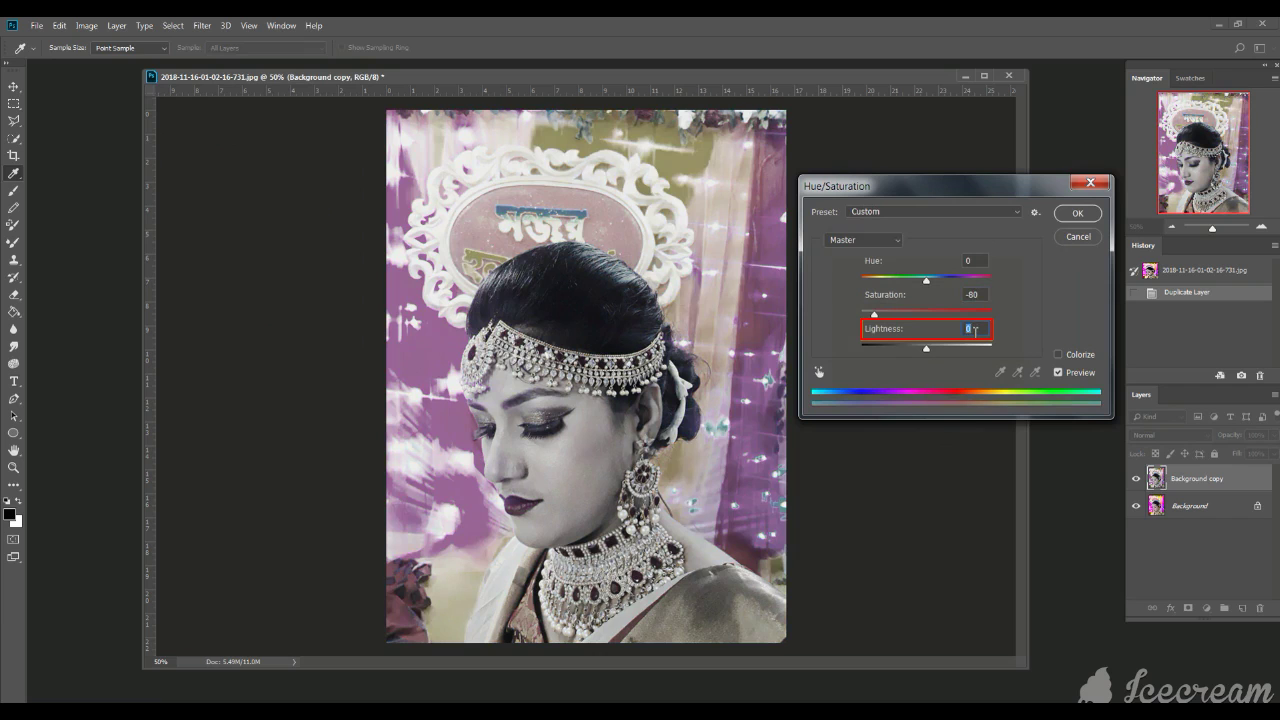
text(-)
text(19)
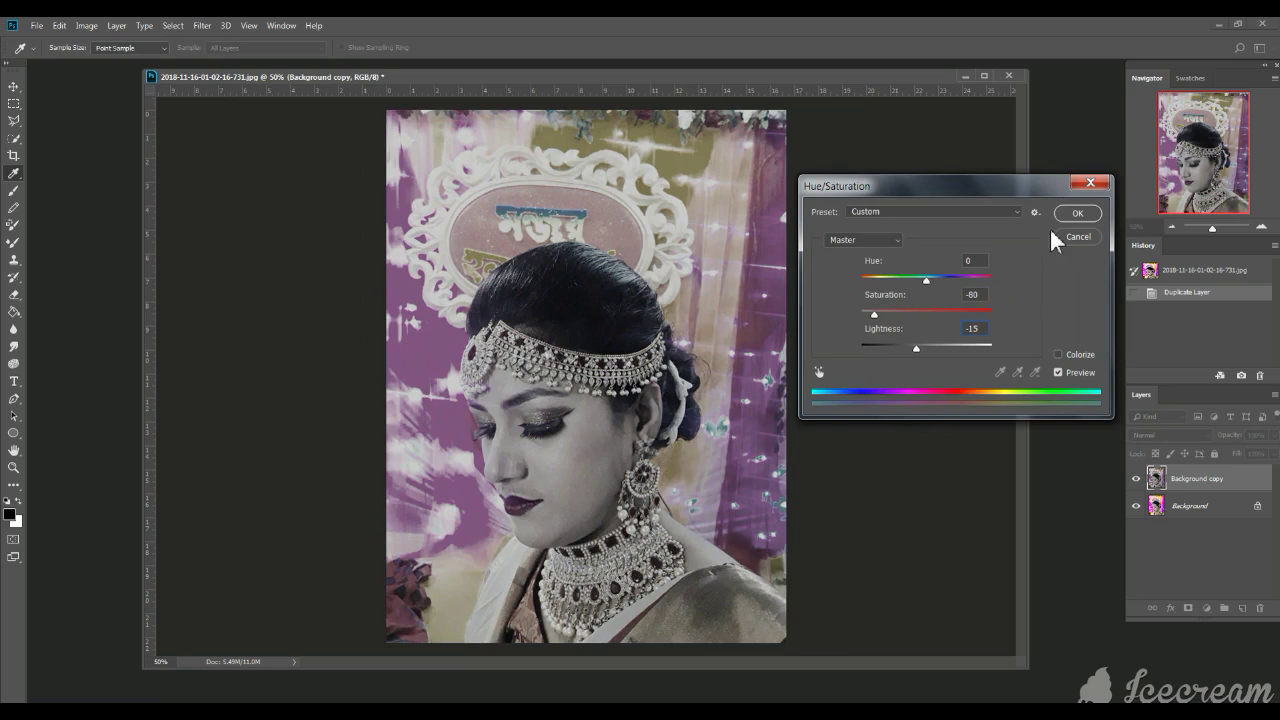
click(1075, 214)
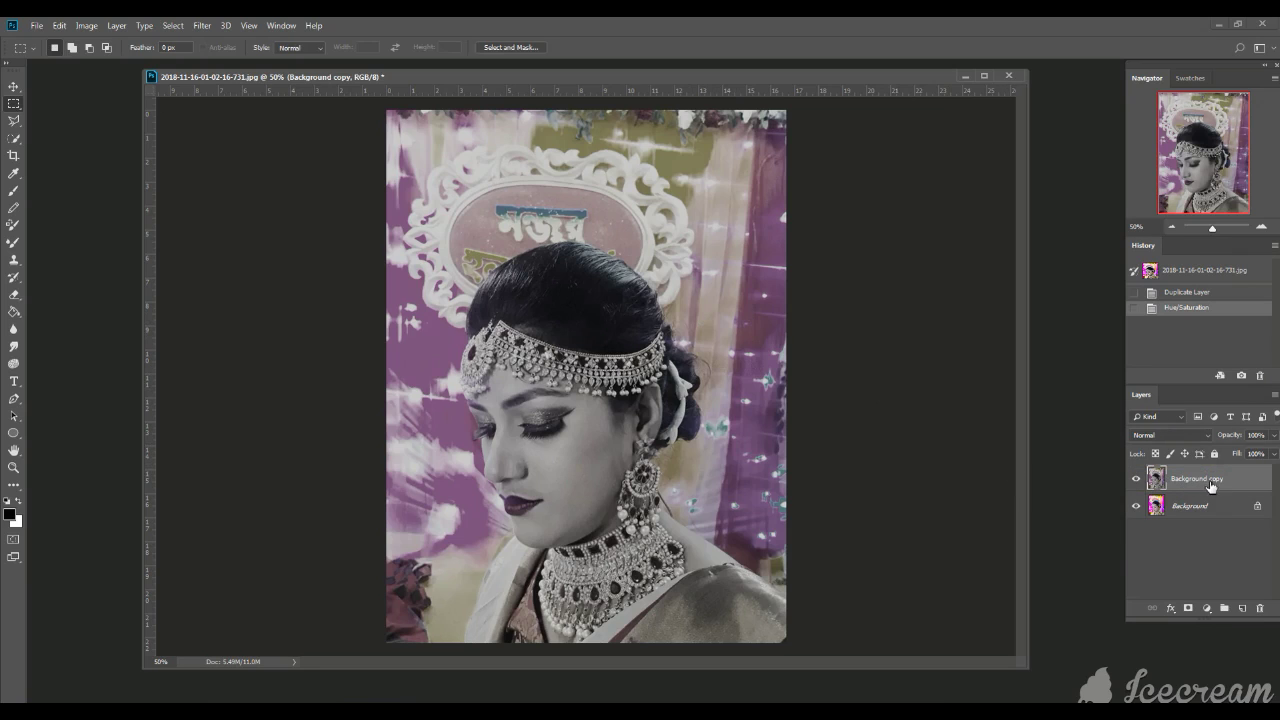
- Add a layer mask to the Background copy layer and make the mask active for editing
click(1189, 611)
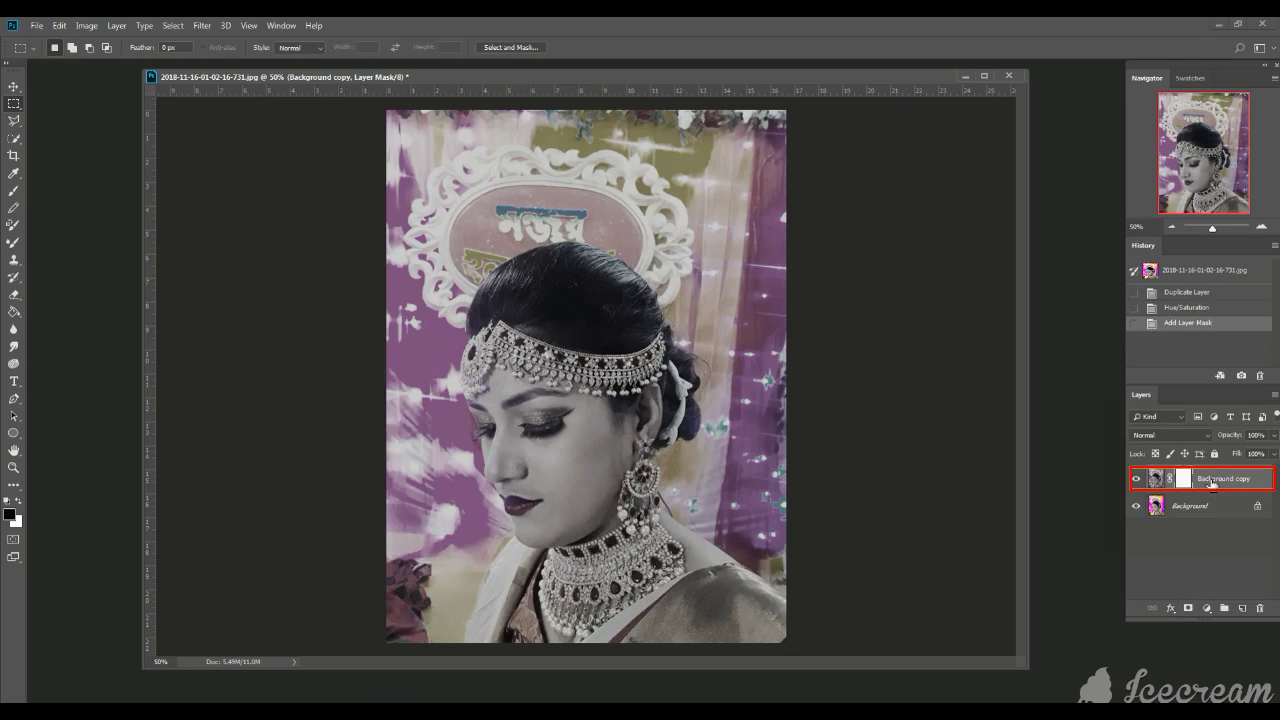
click(1157, 479)
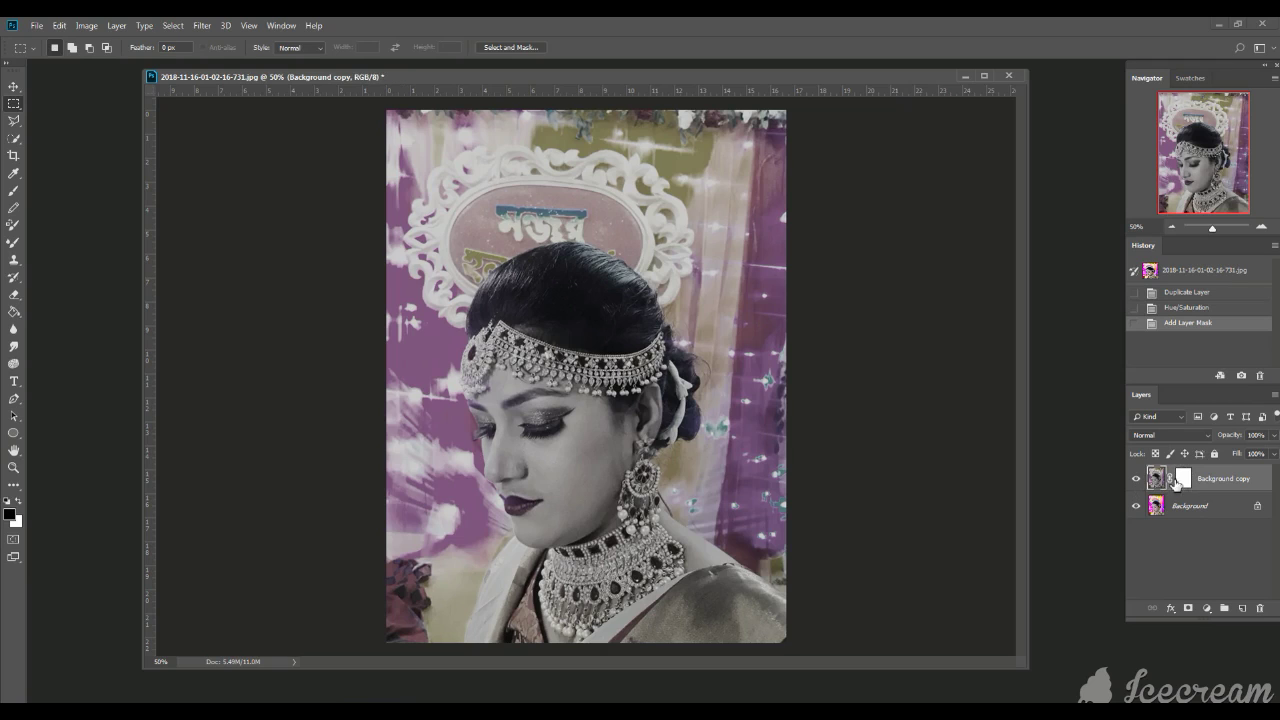
click(1190, 482)
- Paint on the layer mask with a black Brush over the jewelled headpiece to bring back its original colour
key(b)
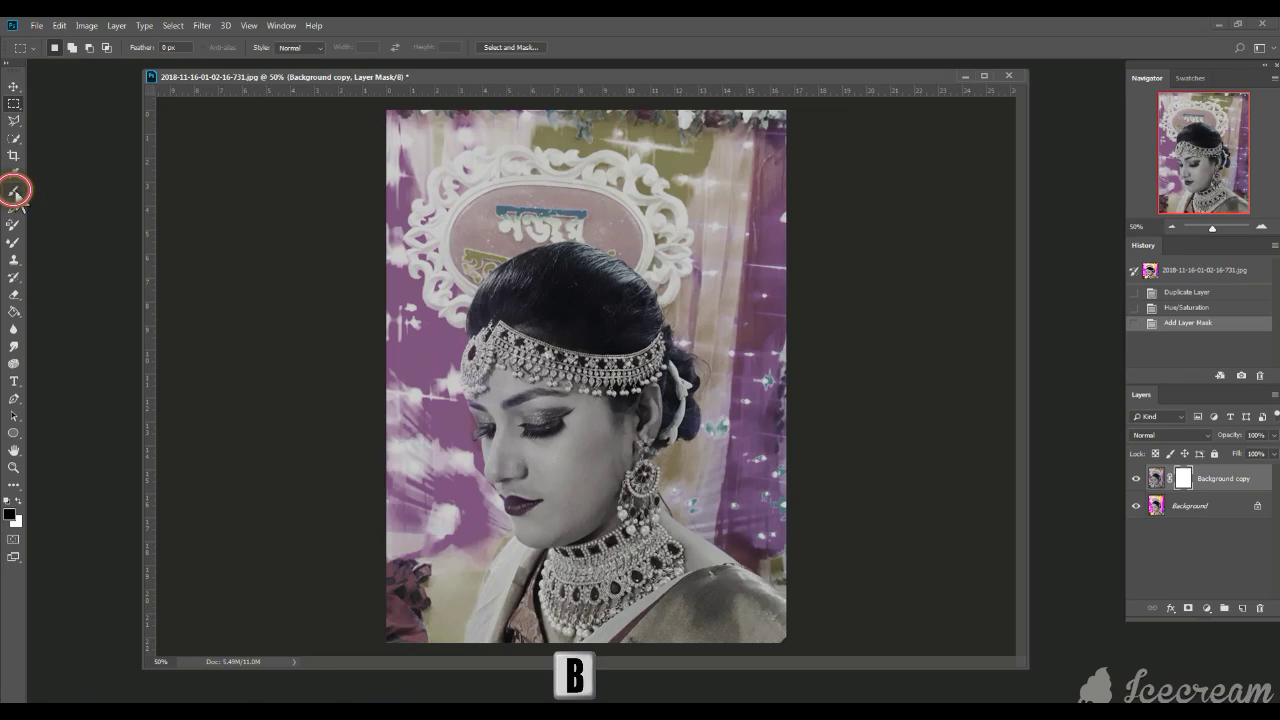
key(b)
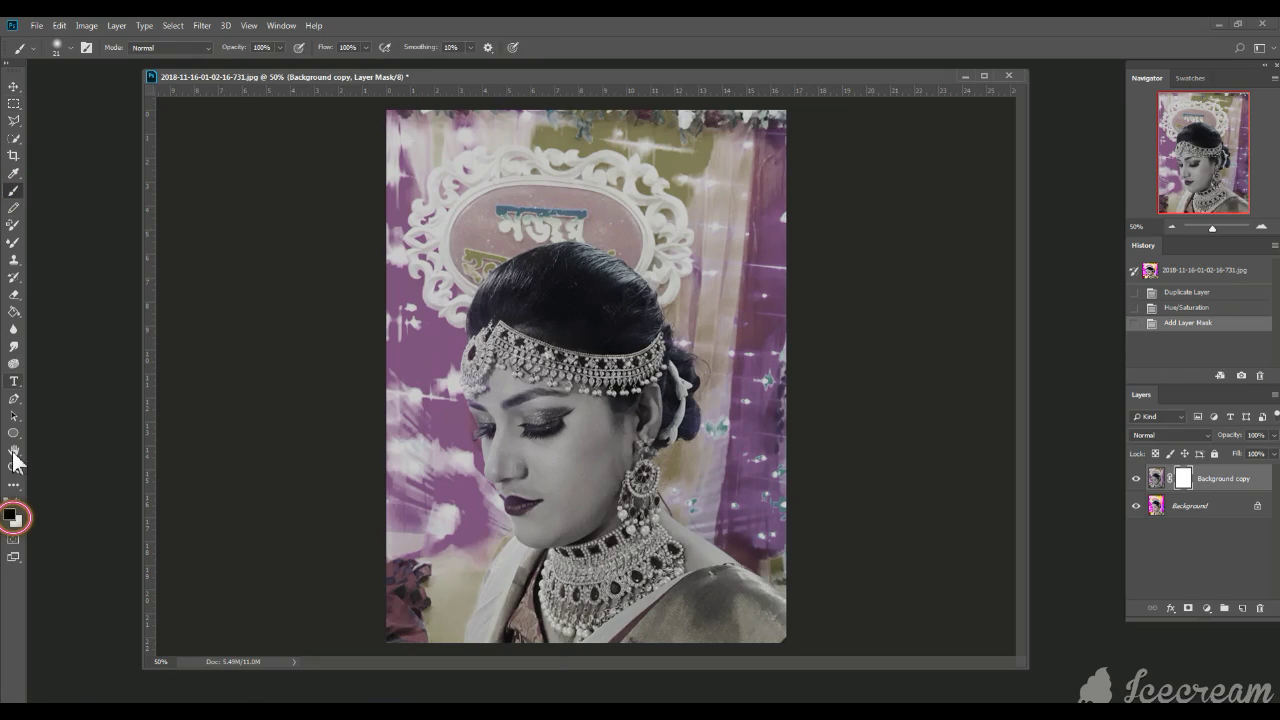
click(17, 515)
click(17, 503)
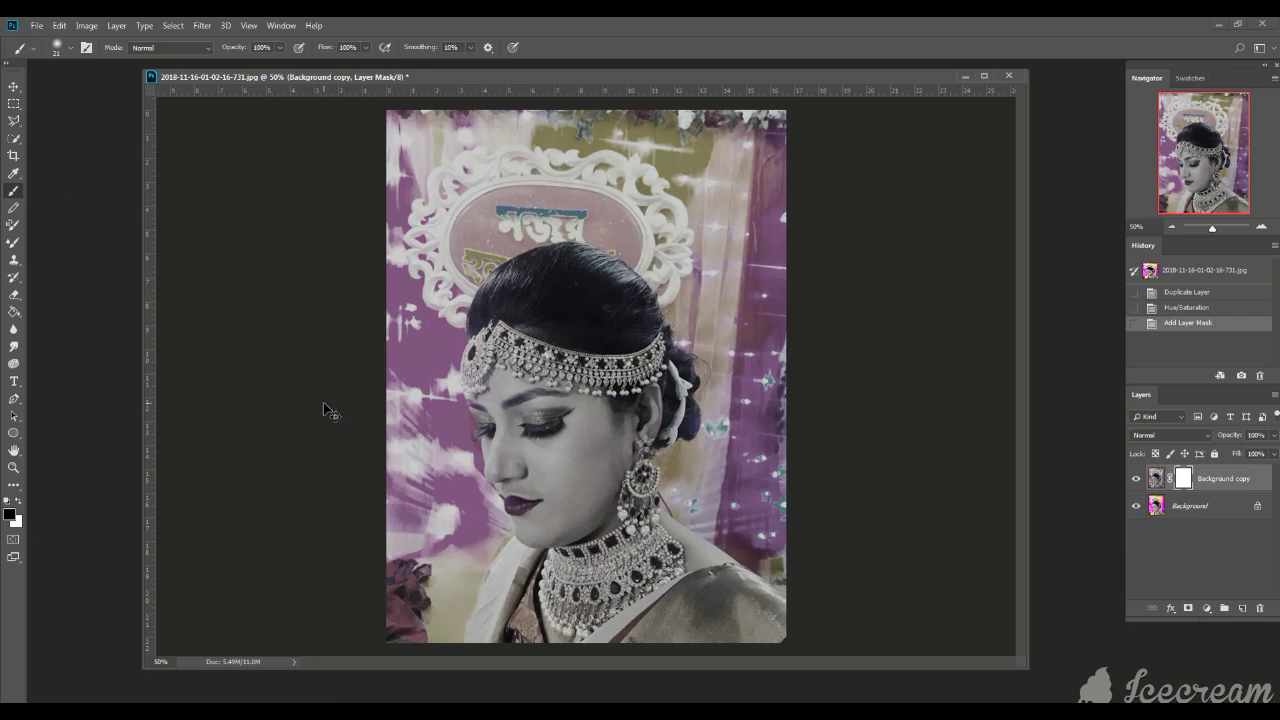
key(ctrl+plus)
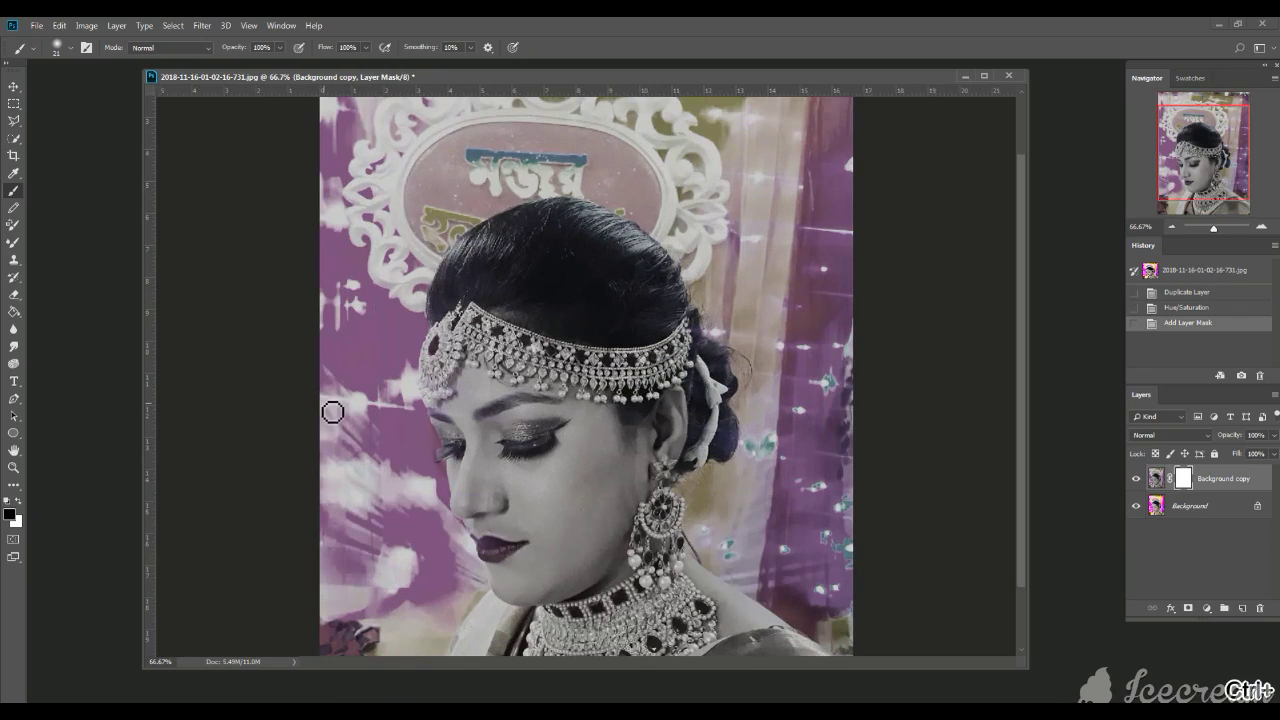
key(ctrl+plus)
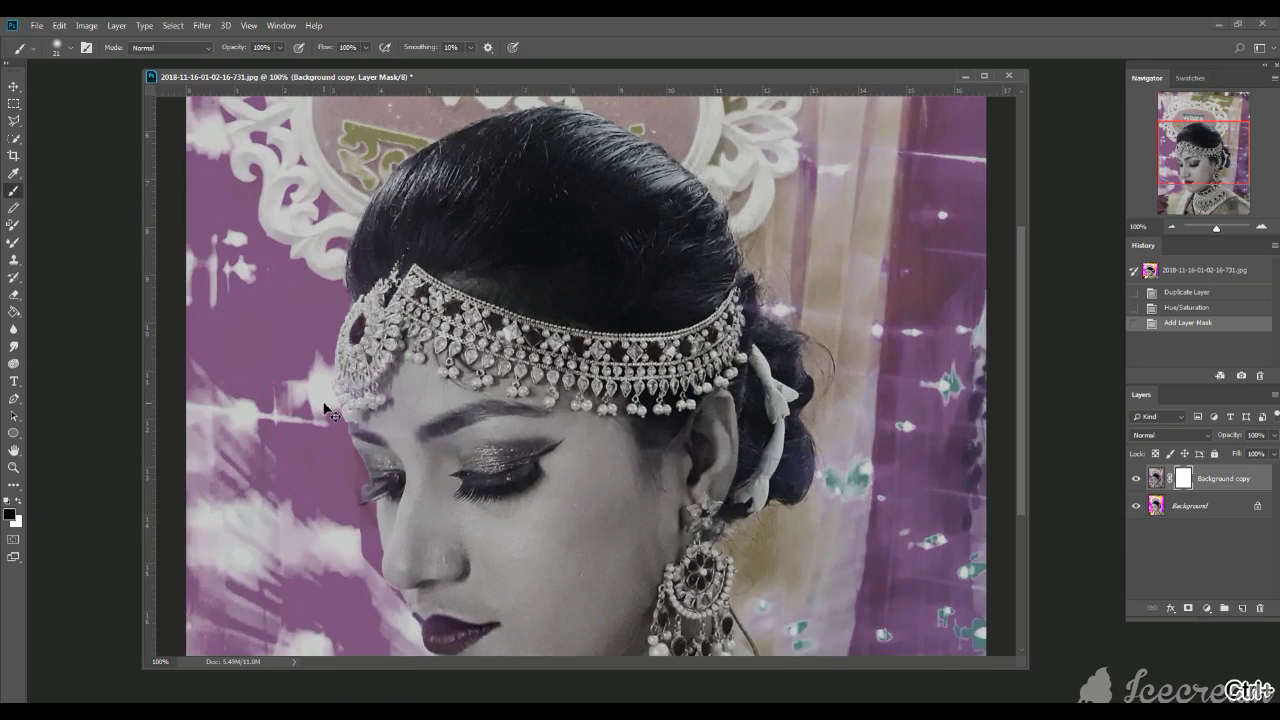
key(ctrl+plus)
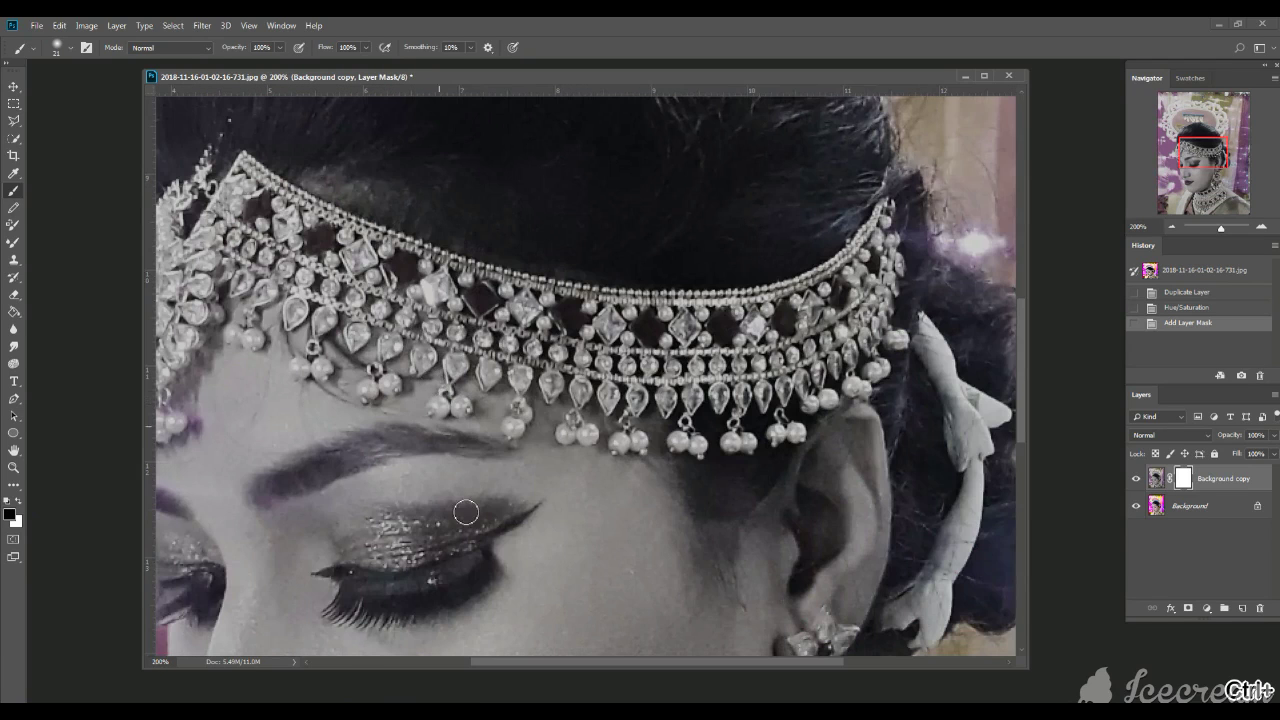
drag(516, 661, 522, 662)
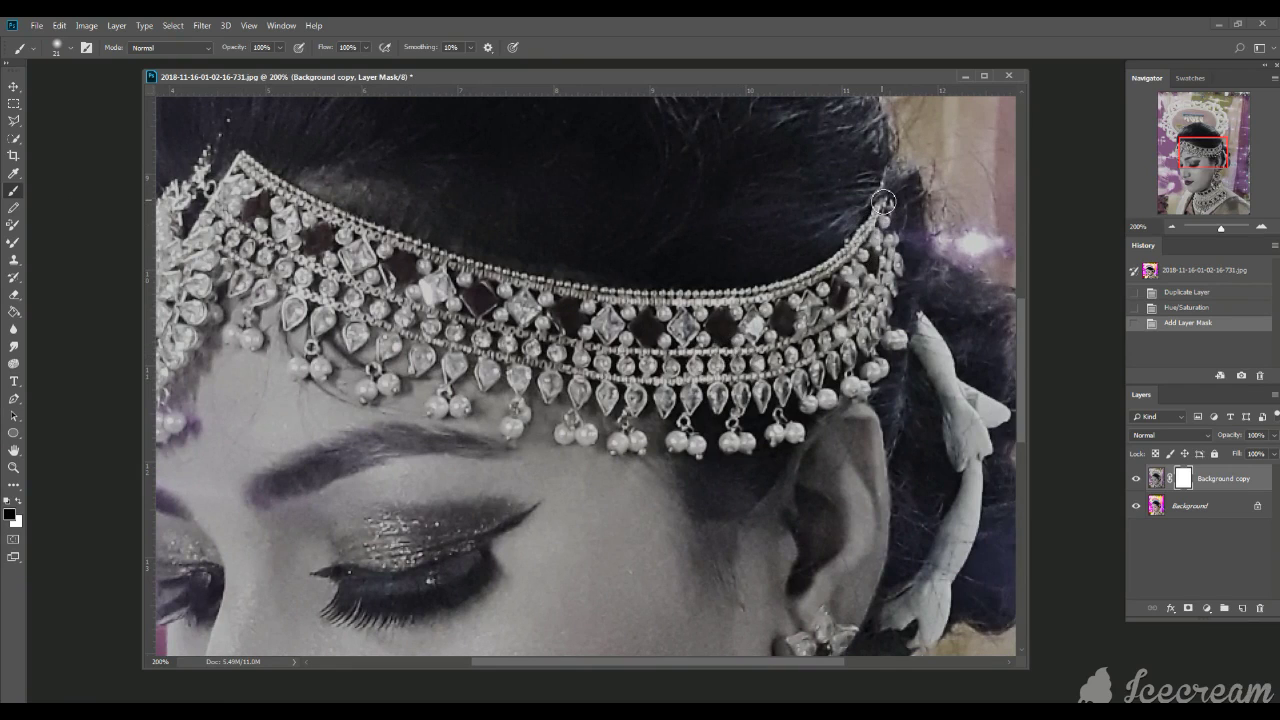
mouse_move(879, 211)
mouse_down()
mouse_move(852, 244)
mouse_move(778, 287)
mouse_move(790, 287)
mouse_move(688, 300)
mouse_move(739, 308)
mouse_move(768, 296)
mouse_move(578, 293)
mouse_move(759, 293)
mouse_move(837, 256)
mouse_move(883, 207)
mouse_move(877, 241)
mouse_move(892, 246)
mouse_move(890, 270)
mouse_move(901, 266)
mouse_move(871, 331)
mouse_move(858, 267)
mouse_move(870, 236)
mouse_move(864, 292)
mouse_up()
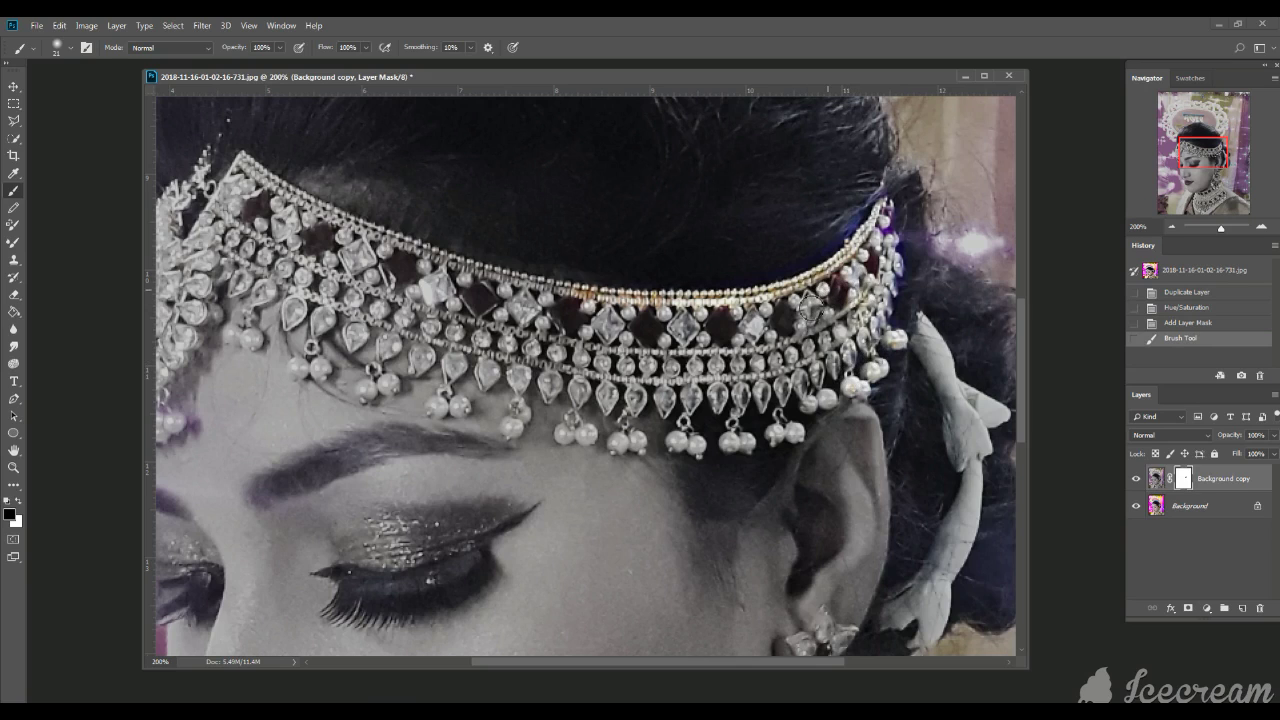
drag(820, 319, 679, 362)
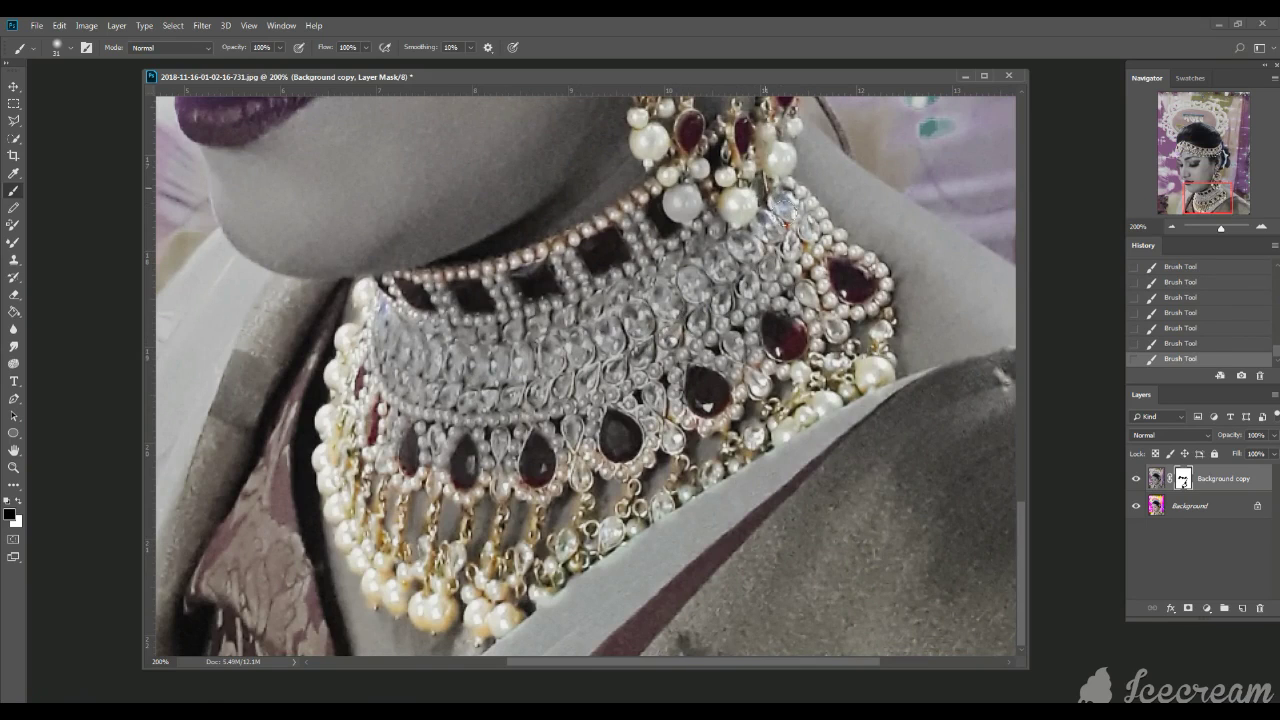
- Paint black on the layer mask over the necklace's stones and pearls to restore their colour
mouse_move(764, 213)
mouse_down()
mouse_move(658, 301)
mouse_move(698, 243)
mouse_move(672, 268)
mouse_up()
mouse_move(705, 228)
mouse_down()
mouse_move(707, 184)
mouse_move(645, 222)
mouse_move(664, 233)
mouse_move(418, 293)
mouse_move(425, 312)
mouse_move(385, 320)
mouse_move(398, 392)
mouse_move(460, 410)
mouse_move(415, 450)
mouse_move(384, 410)
mouse_up()
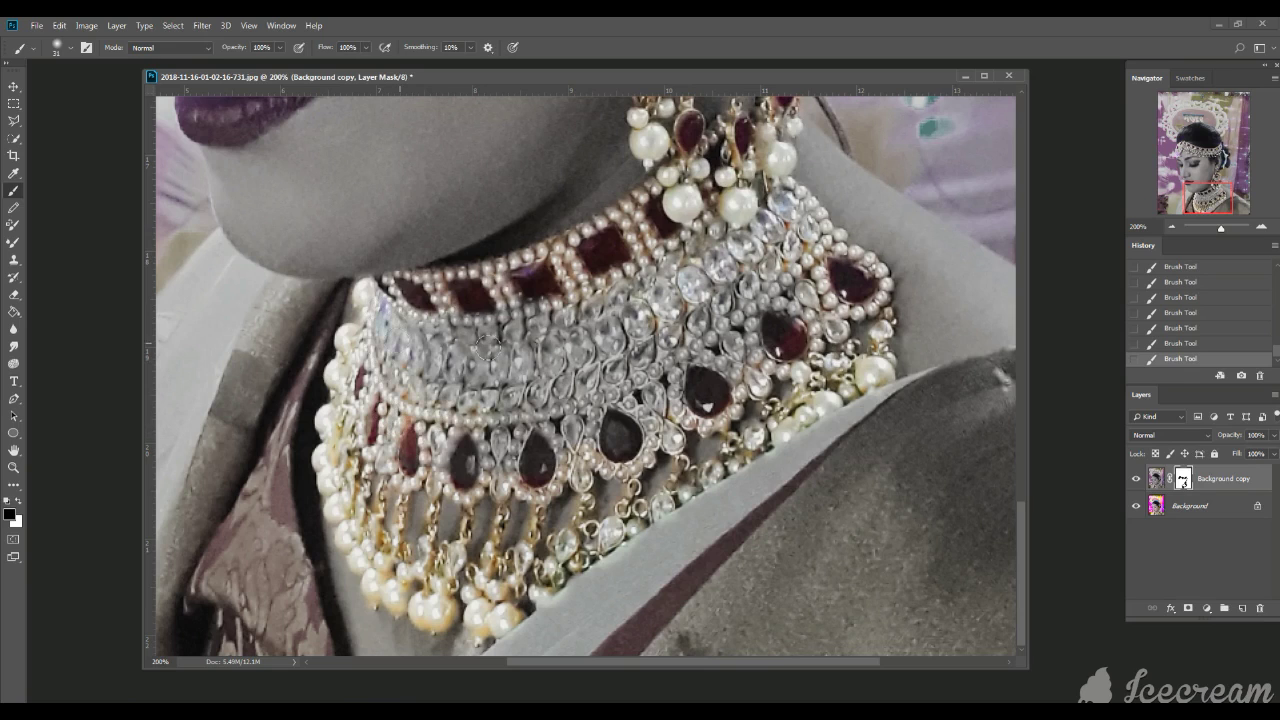
mouse_move(487, 347)
mouse_down()
mouse_move(600, 315)
mouse_move(718, 255)
mouse_up()
drag(615, 333, 778, 272)
mouse_move(768, 302)
mouse_down()
mouse_move(691, 345)
mouse_move(715, 365)
mouse_move(819, 302)
mouse_up()
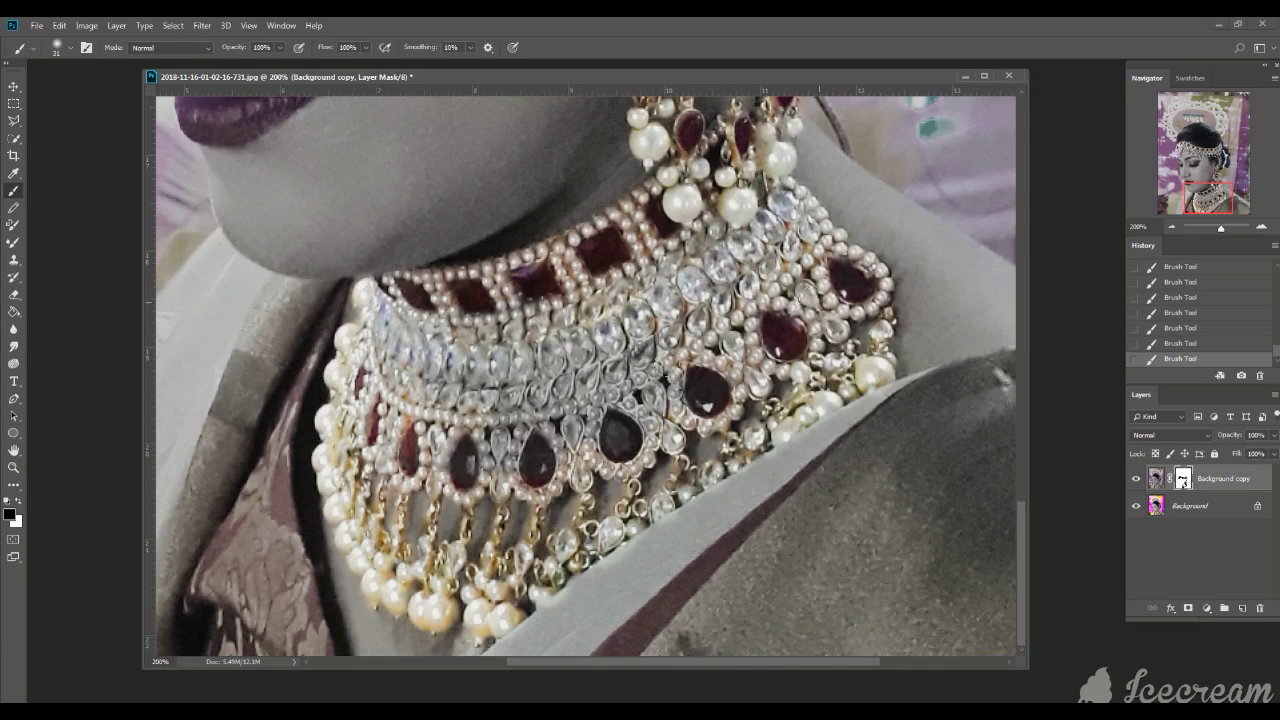
mouse_move(650, 372)
mouse_down()
mouse_move(625, 355)
mouse_move(485, 378)
mouse_move(540, 405)
mouse_move(542, 434)
mouse_move(598, 411)
mouse_move(484, 379)
mouse_move(416, 386)
mouse_up()
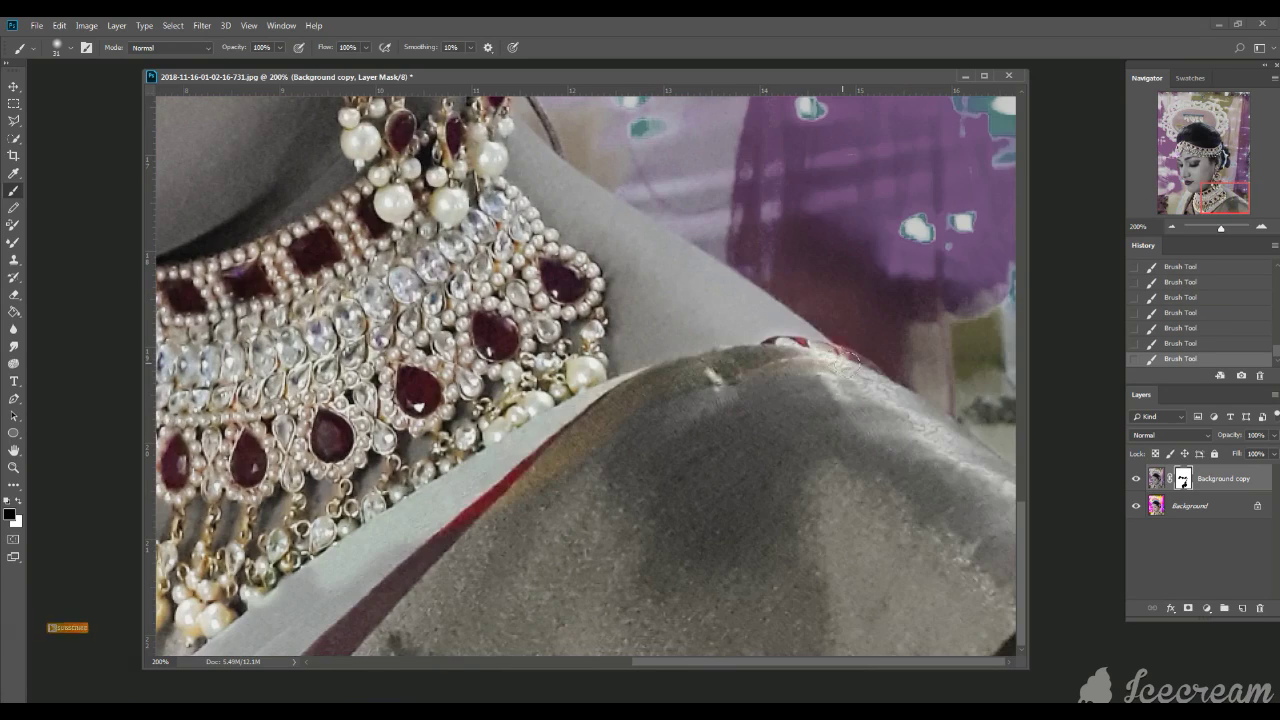
- Paint black on the layer mask over the saree's shoulder area to restore the fabric's colour
mouse_move(851, 357)
mouse_down()
mouse_move(880, 400)
mouse_move(922, 416)
mouse_move(995, 482)
mouse_move(976, 482)
mouse_up()
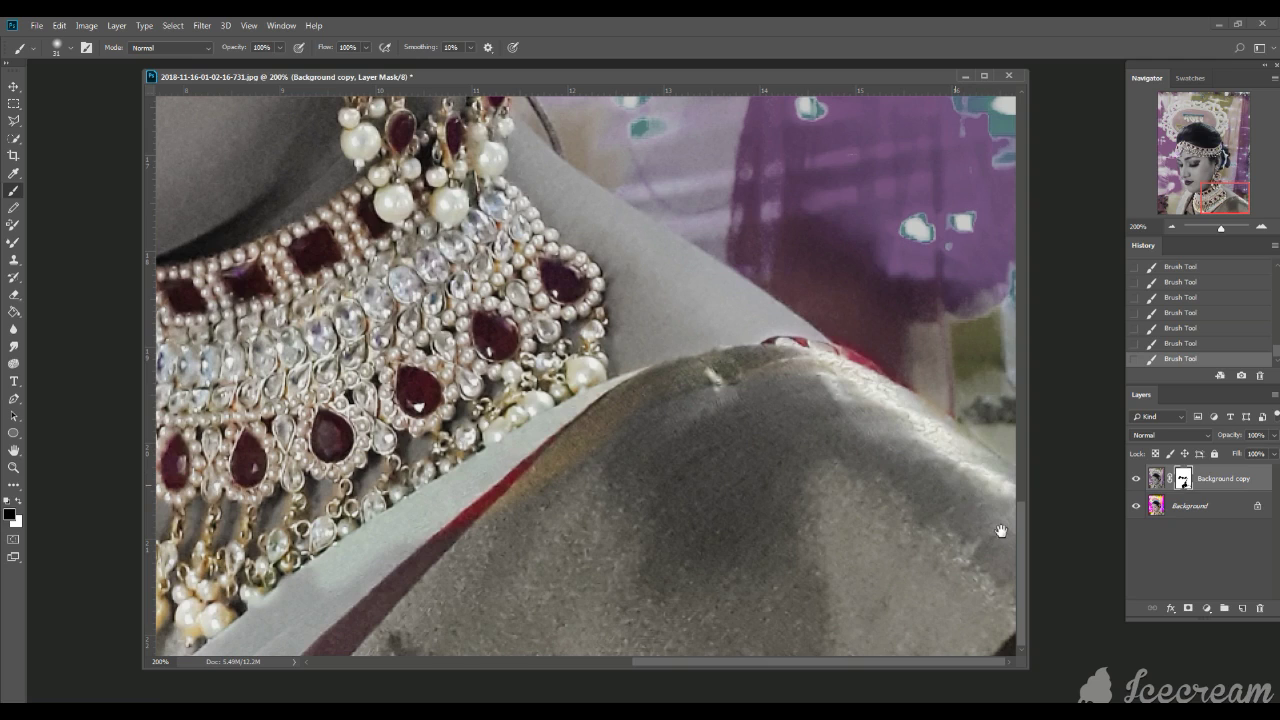
key(ctrl+r)
mouse_move(997, 473)
mouse_down()
mouse_move(1008, 654)
mouse_move(744, 655)
mouse_move(772, 641)
mouse_move(858, 647)
mouse_move(862, 626)
mouse_move(896, 630)
mouse_move(848, 635)
mouse_move(968, 624)
mouse_move(985, 504)
mouse_move(918, 433)
mouse_move(966, 467)
mouse_move(972, 598)
mouse_move(967, 532)
mouse_move(946, 615)
mouse_move(944, 542)
mouse_move(925, 542)
mouse_move(916, 584)
mouse_move(918, 564)
mouse_move(894, 570)
mouse_move(886, 504)
mouse_move(862, 621)
mouse_move(804, 596)
mouse_move(809, 541)
mouse_move(896, 475)
mouse_move(801, 409)
mouse_move(890, 428)
mouse_move(794, 375)
mouse_move(689, 389)
mouse_move(755, 373)
mouse_up()
mouse_move(640, 397)
mouse_down()
mouse_move(798, 417)
mouse_move(707, 450)
mouse_move(858, 433)
mouse_move(813, 505)
mouse_move(825, 543)
mouse_move(793, 522)
mouse_move(735, 528)
mouse_move(733, 572)
mouse_move(757, 585)
mouse_move(845, 567)
mouse_move(886, 600)
mouse_up()
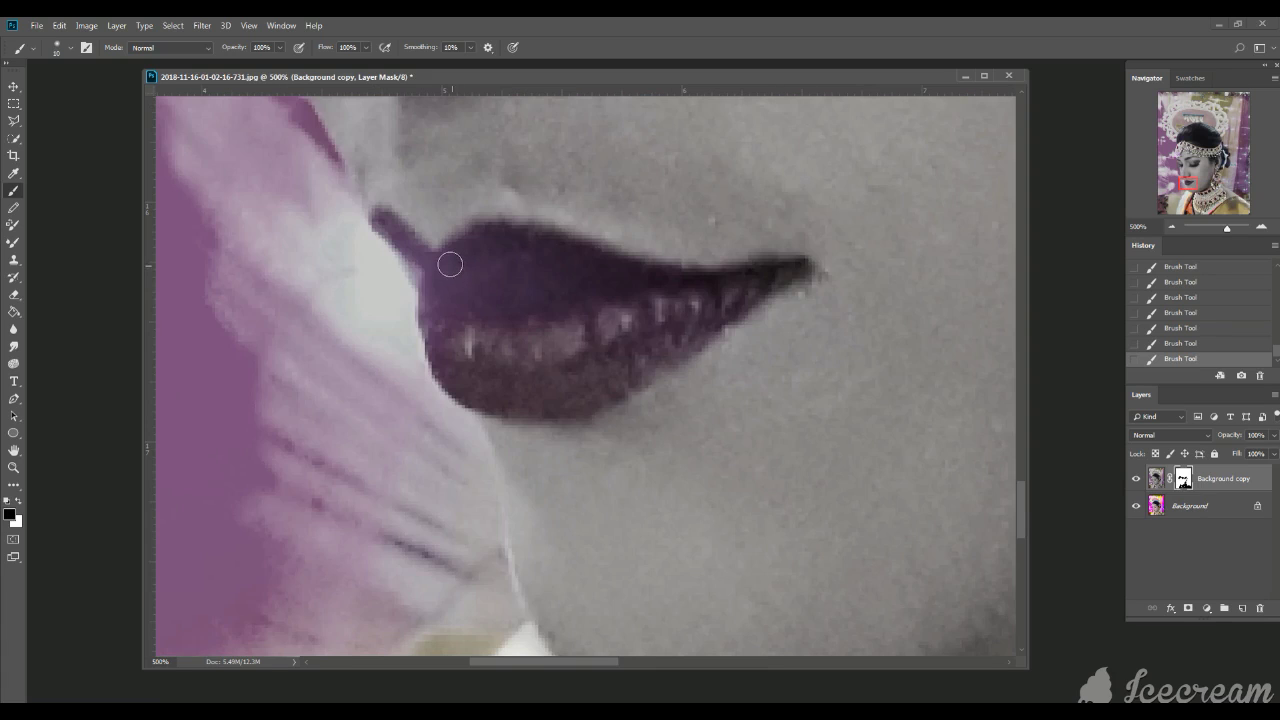
- Paint black on the layer mask over the lips, using a 7 px brush for the narrow tip and a 10 px brush for the interior
mouse_move(454, 259)
mouse_down()
mouse_move(485, 233)
mouse_move(465, 246)
mouse_move(502, 233)
mouse_move(551, 240)
mouse_move(509, 237)
mouse_move(669, 283)
mouse_move(797, 266)
mouse_move(749, 280)
mouse_move(765, 276)
mouse_move(580, 403)
mouse_move(458, 384)
mouse_move(437, 266)
mouse_up()
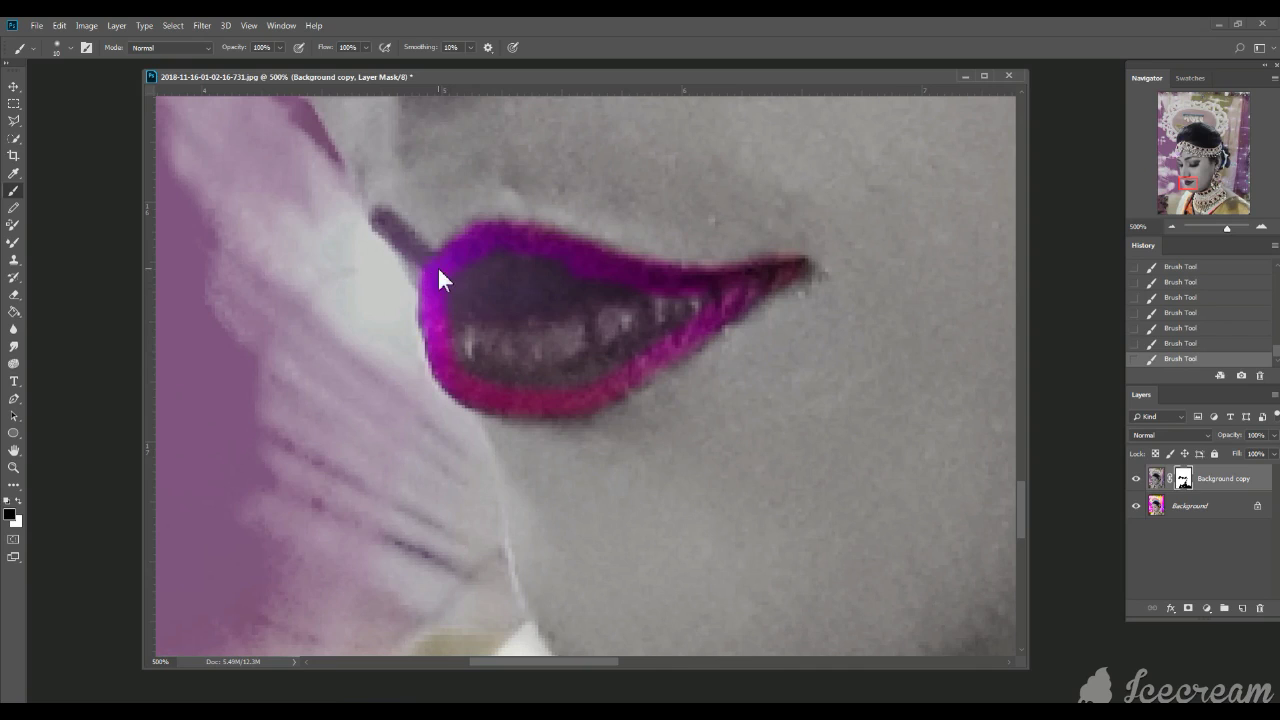
click(69, 46)
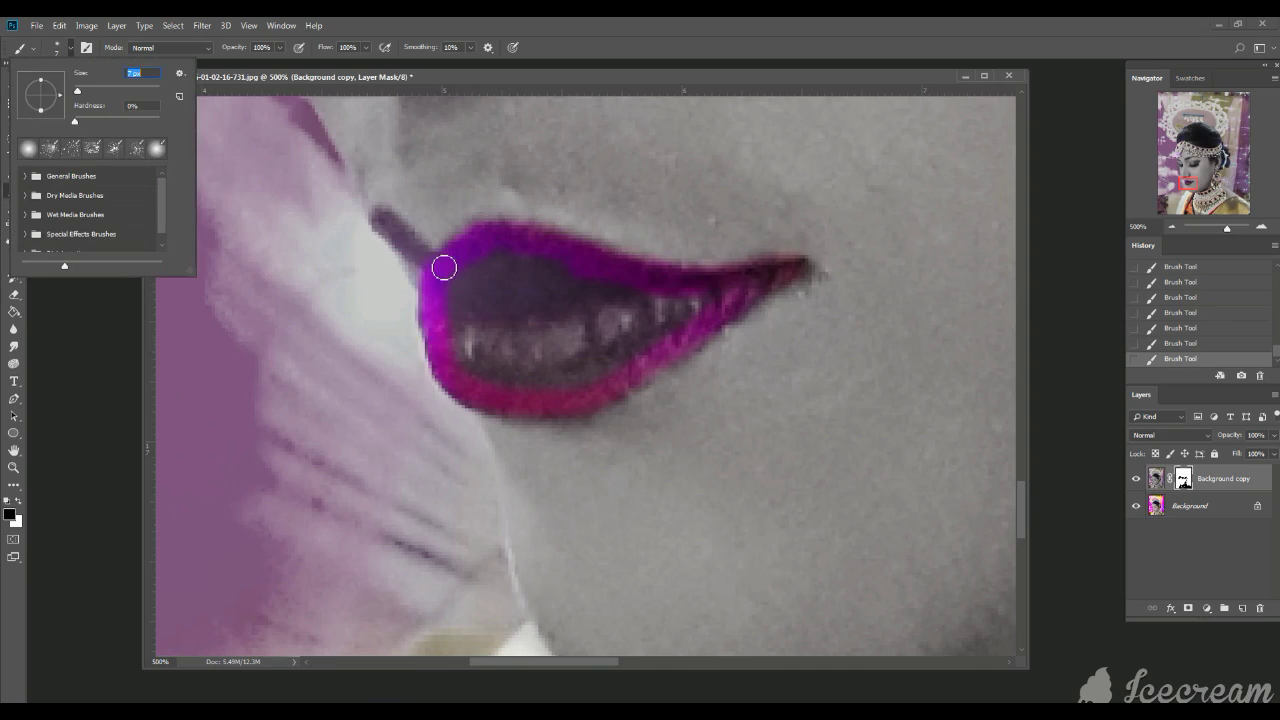
click(442, 266)
mouse_move(441, 265)
mouse_down()
mouse_move(383, 215)
mouse_move(442, 325)
mouse_move(455, 331)
mouse_move(462, 316)
mouse_up()
click(70, 46)
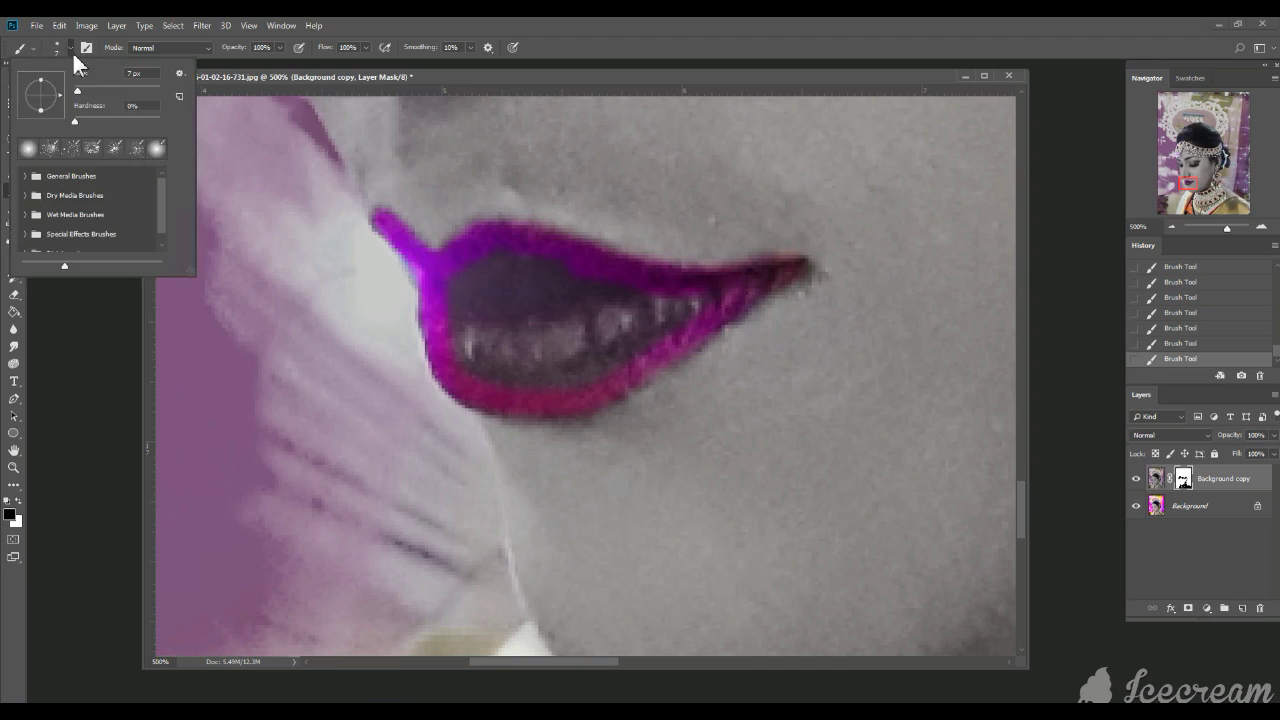
drag(77, 90, 79, 90)
mouse_move(454, 287)
mouse_down()
mouse_move(514, 260)
mouse_move(483, 257)
mouse_move(512, 256)
mouse_move(582, 276)
mouse_move(556, 284)
mouse_move(656, 303)
mouse_move(691, 294)
mouse_move(667, 289)
mouse_move(702, 290)
mouse_move(681, 320)
mouse_move(644, 338)
mouse_move(650, 323)
mouse_move(593, 377)
mouse_move(595, 309)
mouse_move(601, 319)
mouse_move(527, 288)
mouse_move(459, 292)
mouse_move(458, 348)
mouse_move(492, 372)
mouse_move(470, 340)
mouse_move(486, 346)
mouse_move(488, 312)
mouse_move(552, 293)
mouse_move(509, 351)
mouse_move(576, 353)
mouse_move(527, 384)
mouse_move(508, 381)
mouse_move(606, 352)
mouse_move(584, 318)
mouse_move(615, 291)
mouse_move(749, 290)
mouse_up()
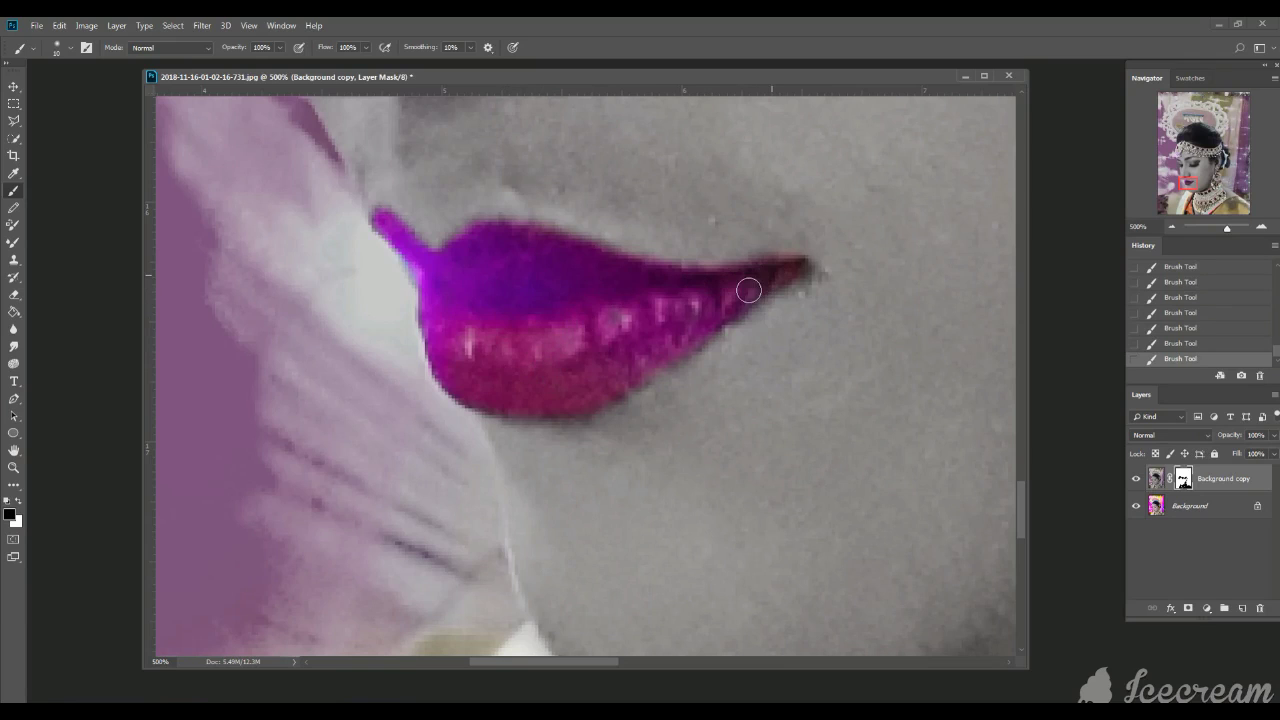
- Examine the recoloured lips, jewellery and saree across the whole portrait for areas that still need masking
key(bracketleft)
key(bracketleft)
key(bracketleft)
key(bracketleft)
key(ctrl+minus)
key(ctrl+minus)
key(ctrl+minus)
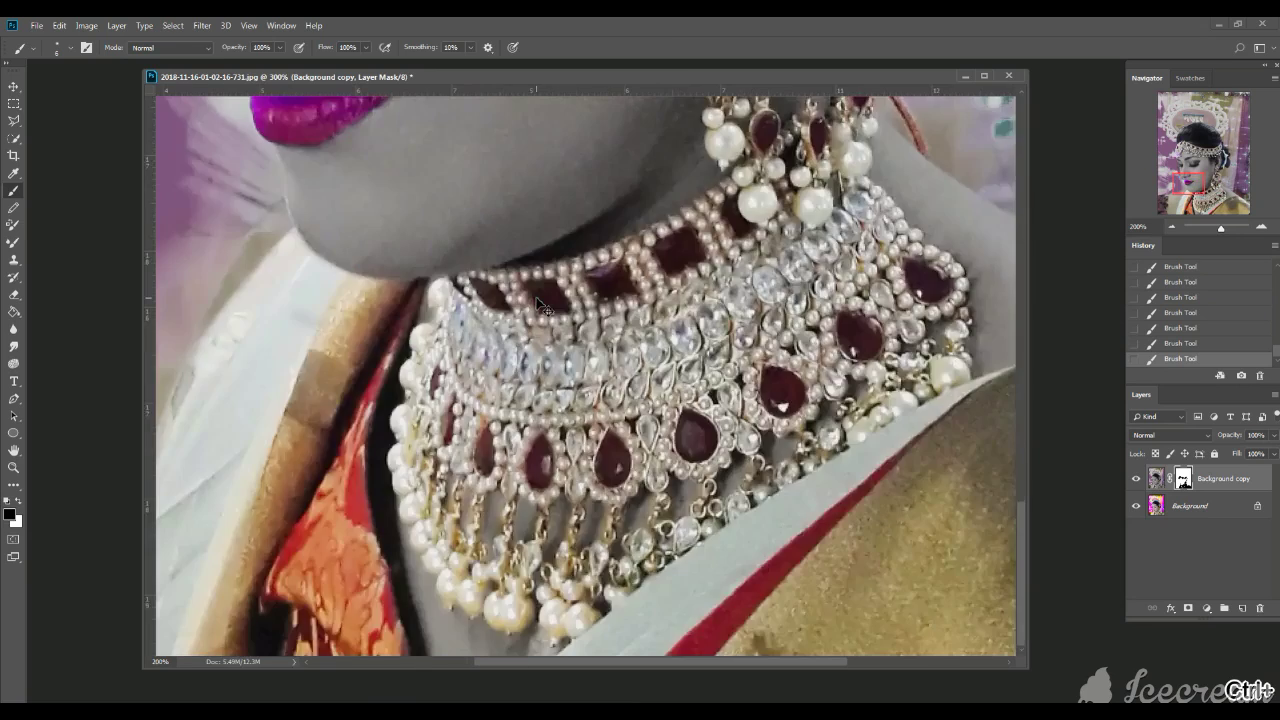
key(ctrl+minus)
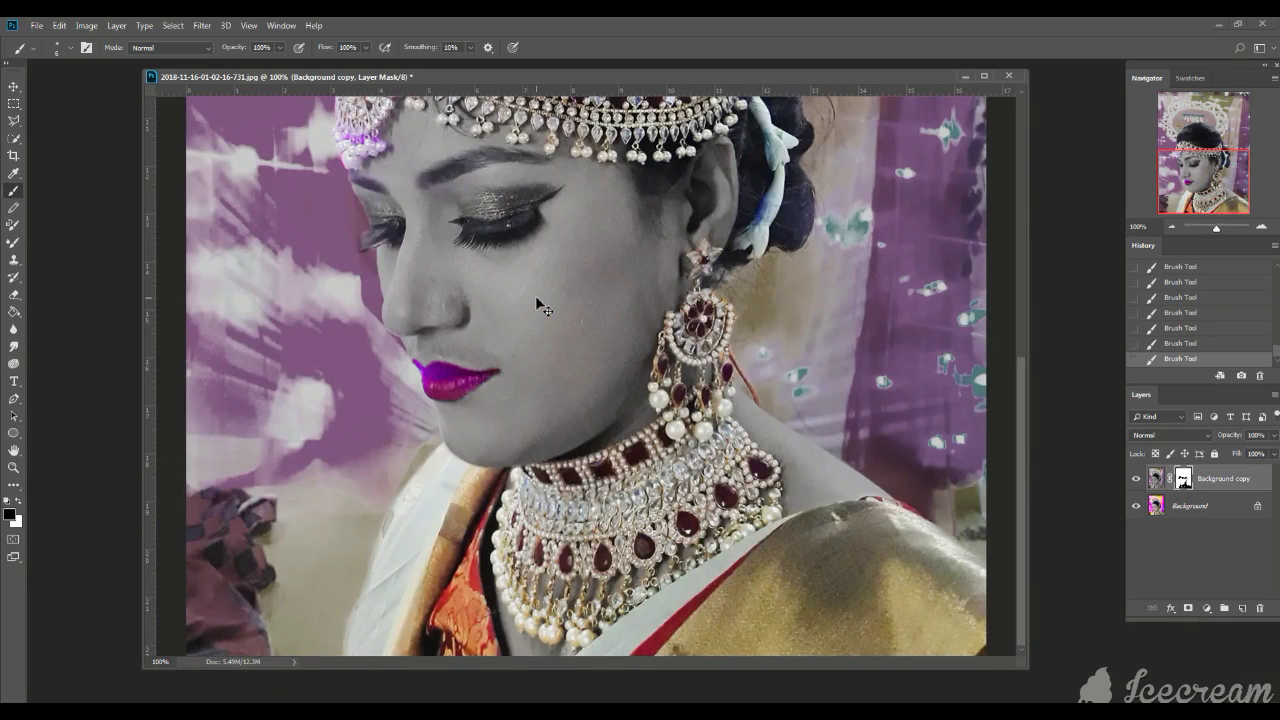
key(ctrl+minus)
key(ctrl+minus)
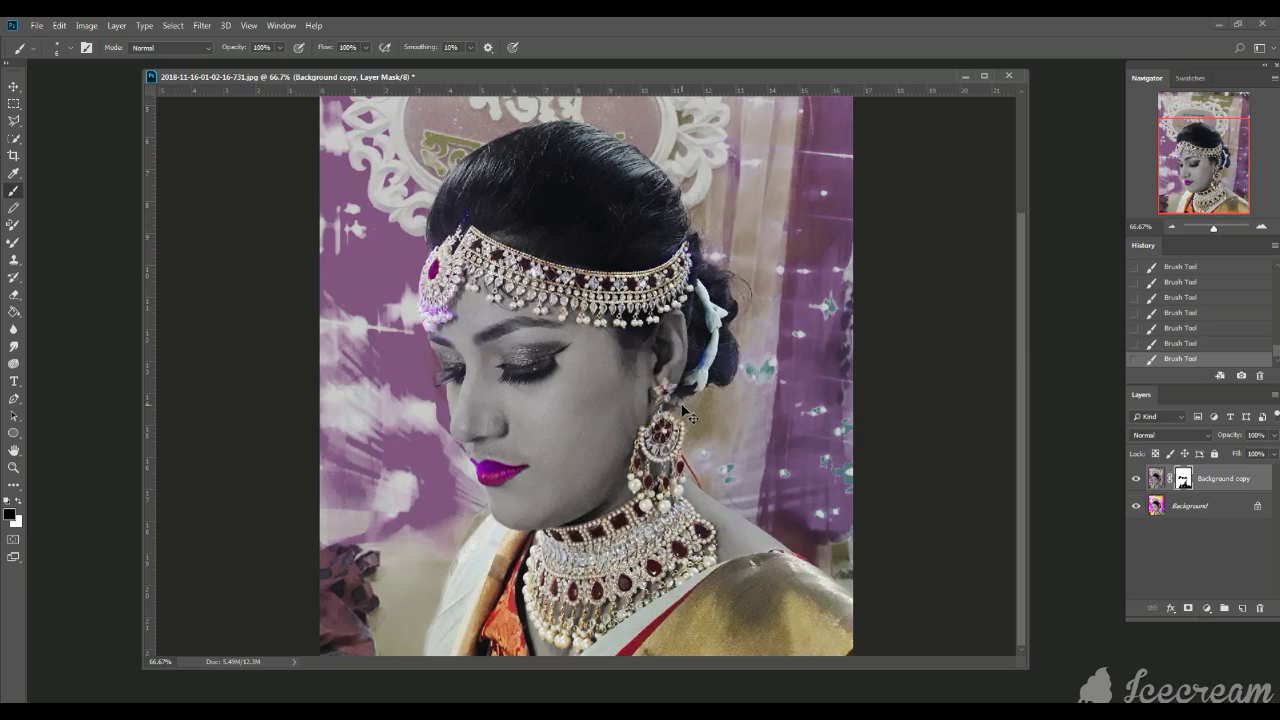
key(ctrl+plus)
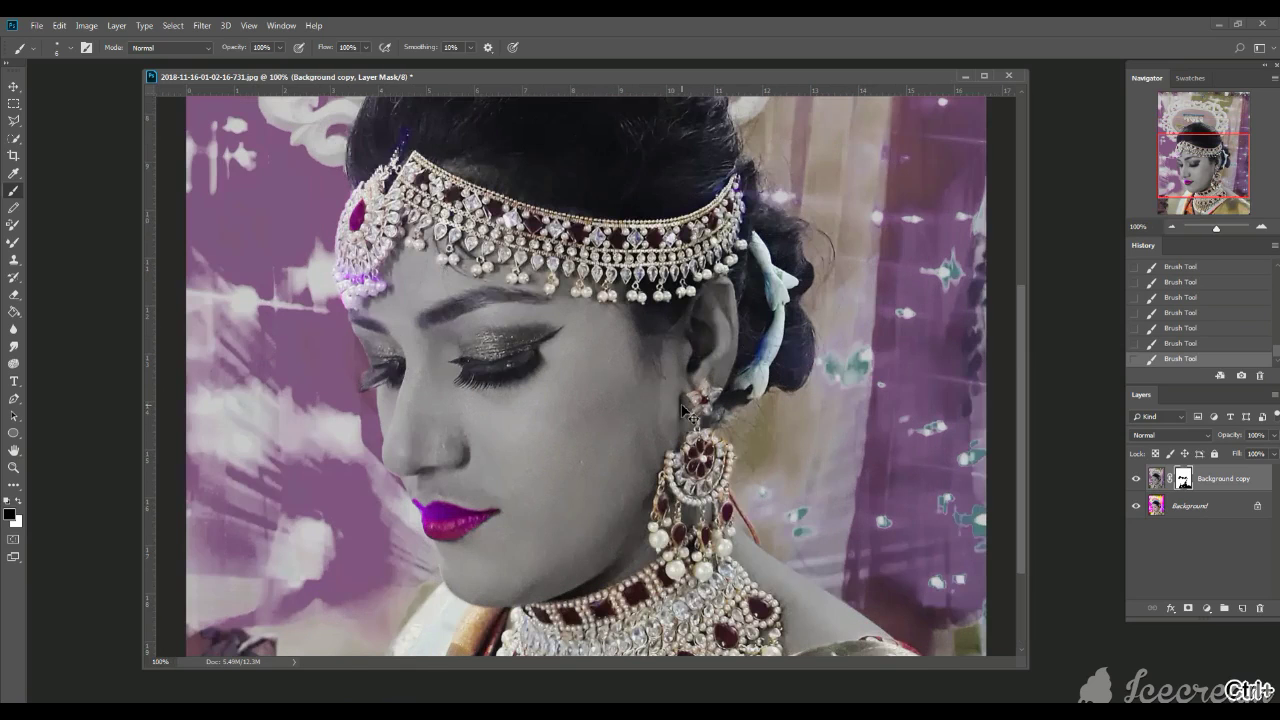
- Paint black on the layer mask over the nearer eye's eyelid with a 12 px brush to restore the eyeshadow's colour
key(ctrl+plus)
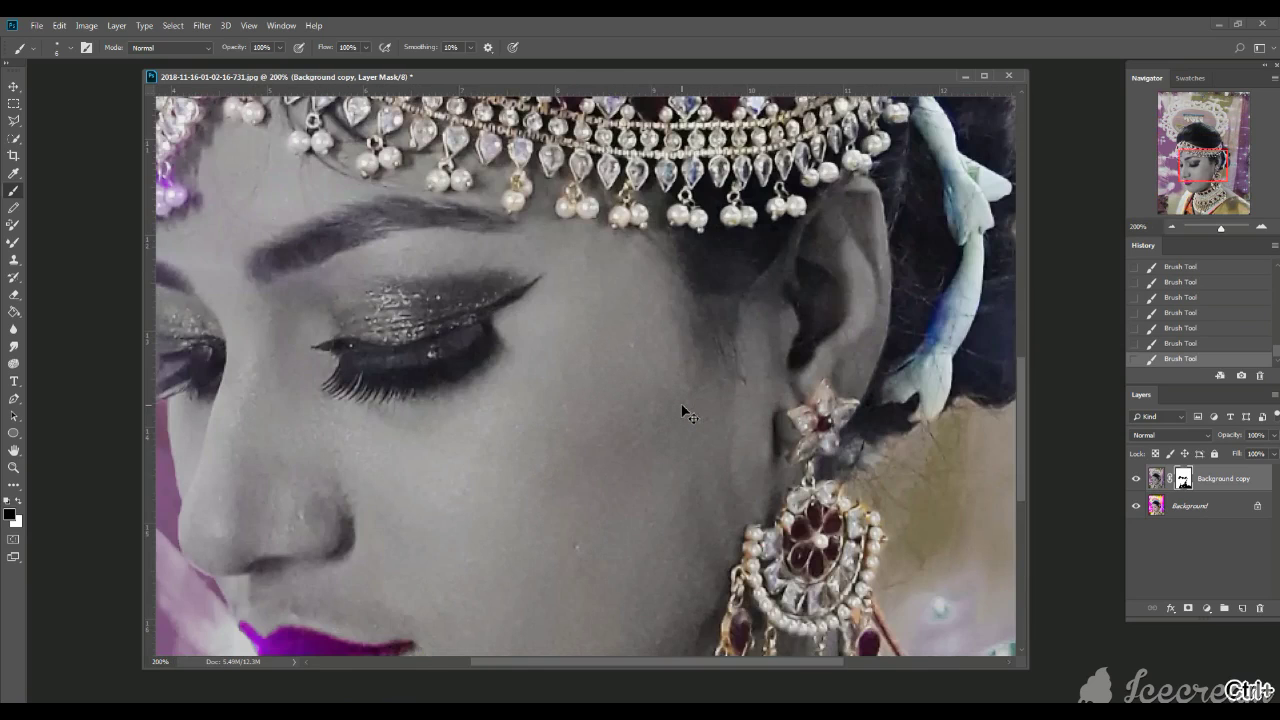
key(ctrl+plus)
drag(651, 661, 597, 662)
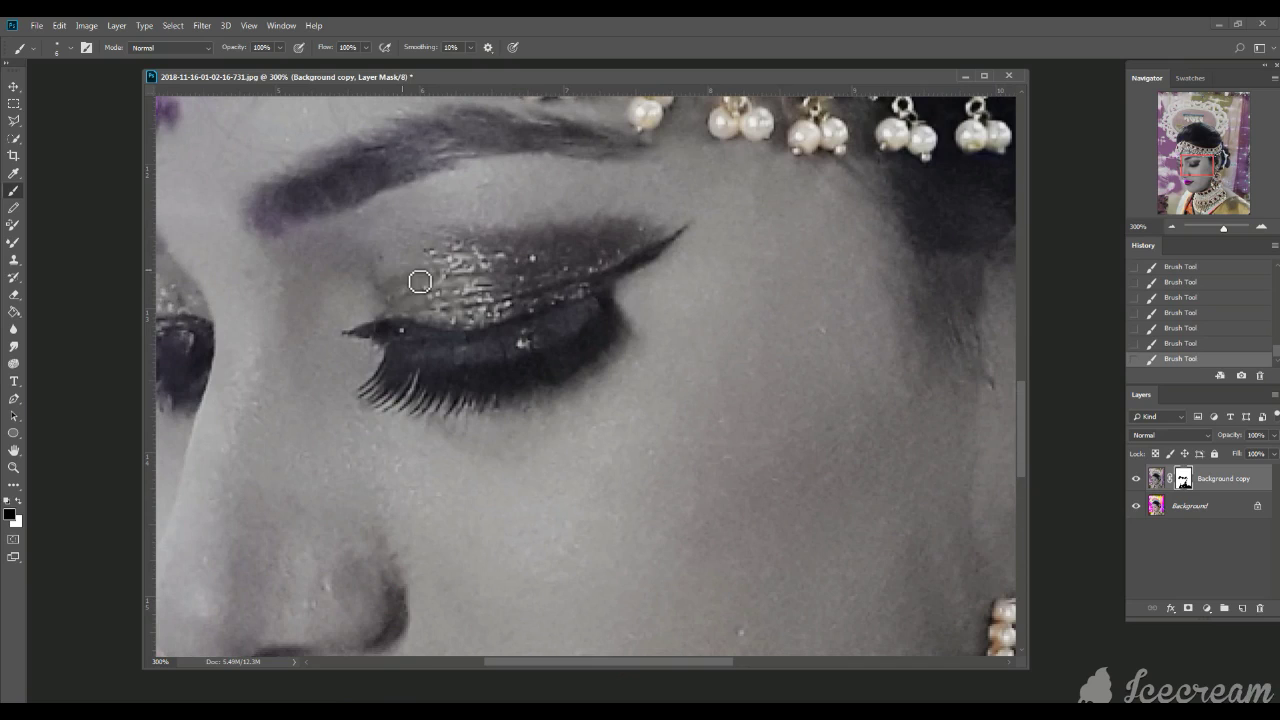
click(69, 47)
drag(78, 88, 80, 90)
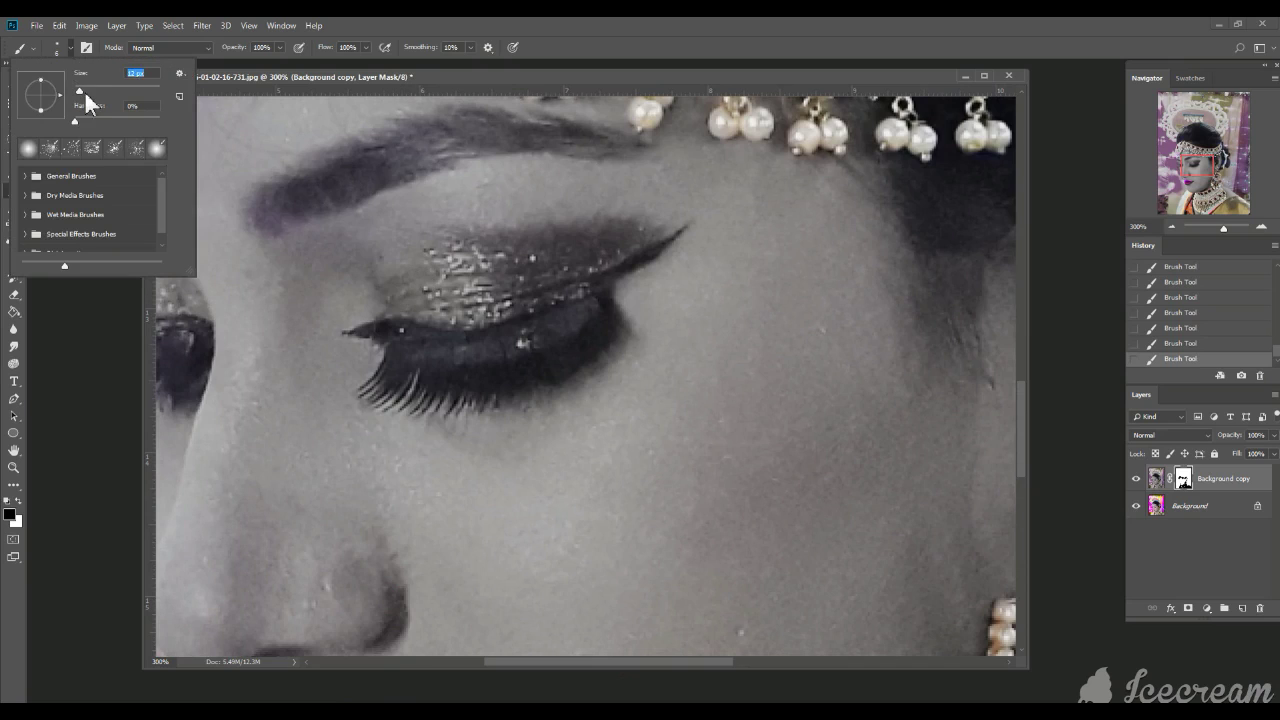
click(397, 315)
mouse_move(397, 315)
mouse_down()
mouse_move(428, 259)
mouse_move(469, 243)
mouse_move(653, 238)
mouse_move(589, 285)
mouse_move(489, 321)
mouse_move(413, 311)
mouse_move(446, 266)
mouse_move(432, 273)
mouse_move(520, 258)
mouse_move(462, 257)
mouse_move(604, 245)
mouse_move(571, 261)
mouse_move(637, 241)
mouse_move(553, 285)
mouse_move(572, 274)
mouse_move(493, 269)
mouse_move(441, 305)
mouse_move(461, 320)
mouse_move(562, 267)
mouse_move(492, 270)
mouse_move(452, 305)
mouse_move(462, 317)
mouse_move(552, 282)
mouse_move(455, 270)
mouse_move(618, 238)
mouse_move(661, 234)
mouse_move(487, 300)
mouse_move(484, 289)
mouse_move(434, 304)
mouse_move(500, 308)
mouse_move(656, 238)
mouse_move(594, 264)
mouse_move(849, 255)
mouse_up()
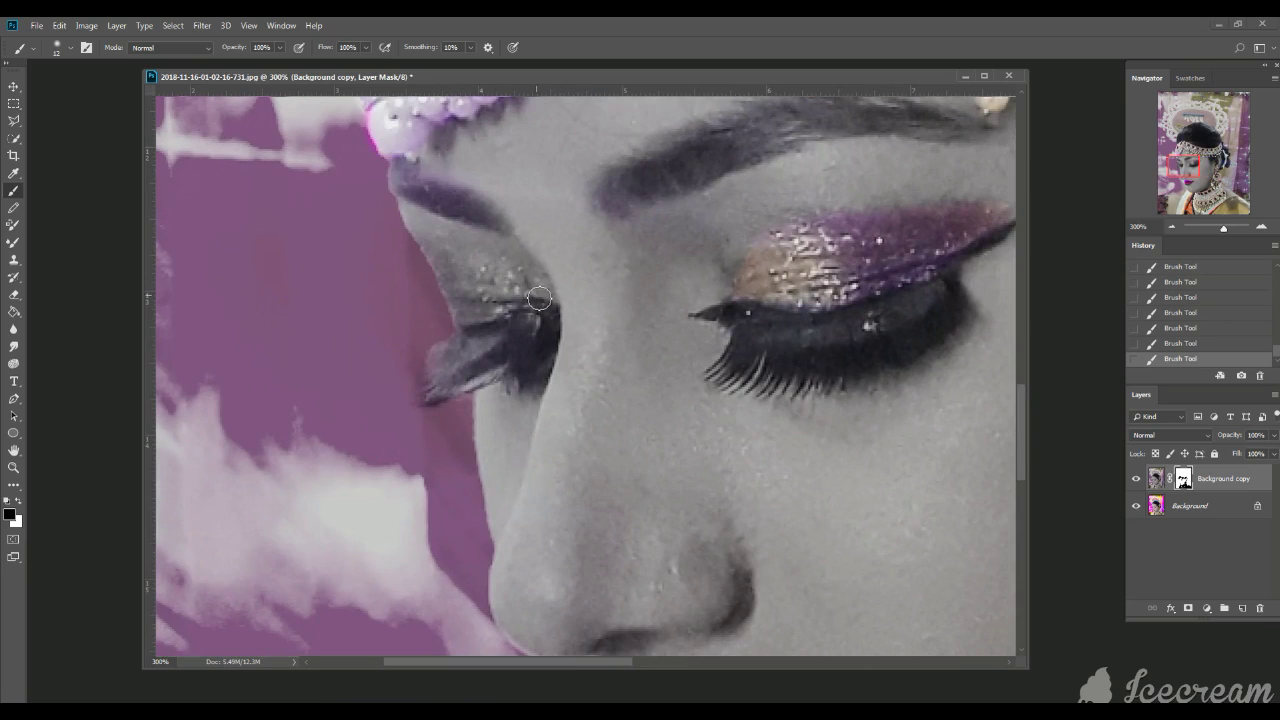
- Paint black on the layer mask over the farther eye's eyelid and both upper lash lines to restore the eye makeup's colour
mouse_move(539, 298)
mouse_down()
mouse_move(437, 254)
mouse_move(466, 318)
mouse_move(530, 299)
mouse_move(458, 271)
mouse_move(470, 302)
mouse_move(504, 289)
mouse_move(468, 295)
mouse_move(502, 284)
mouse_up()
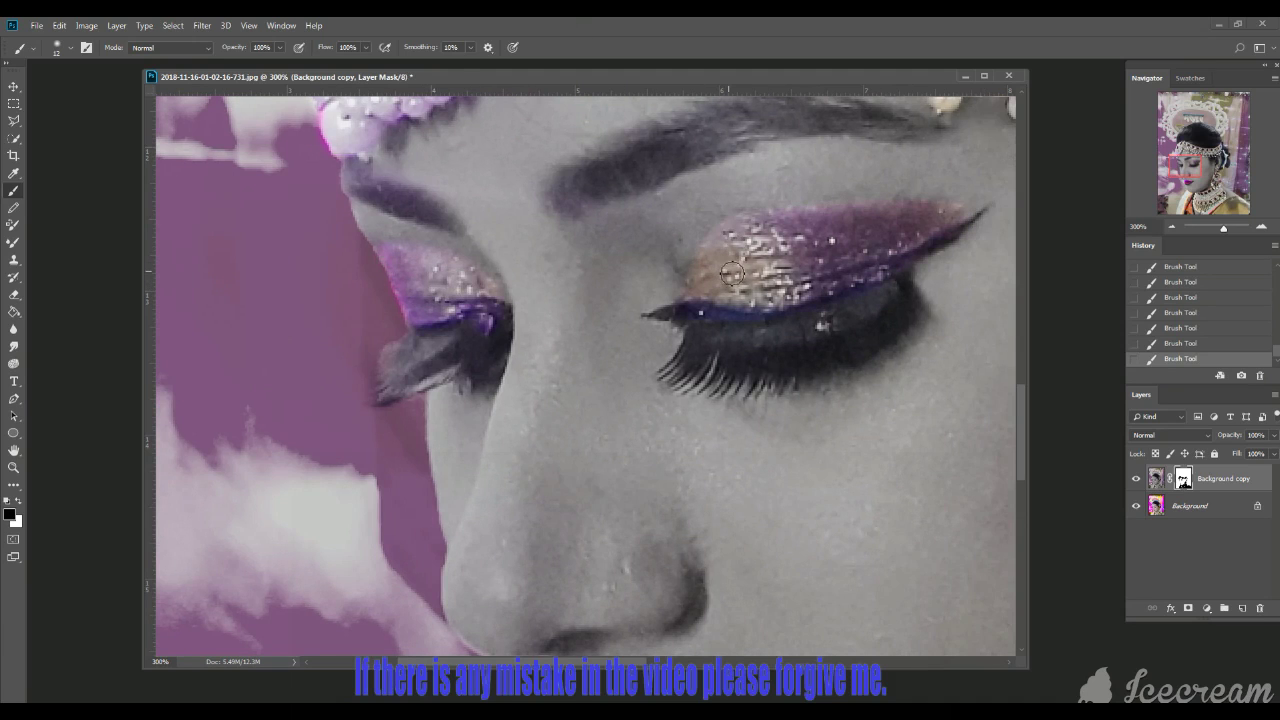
key(ctrl+minus)
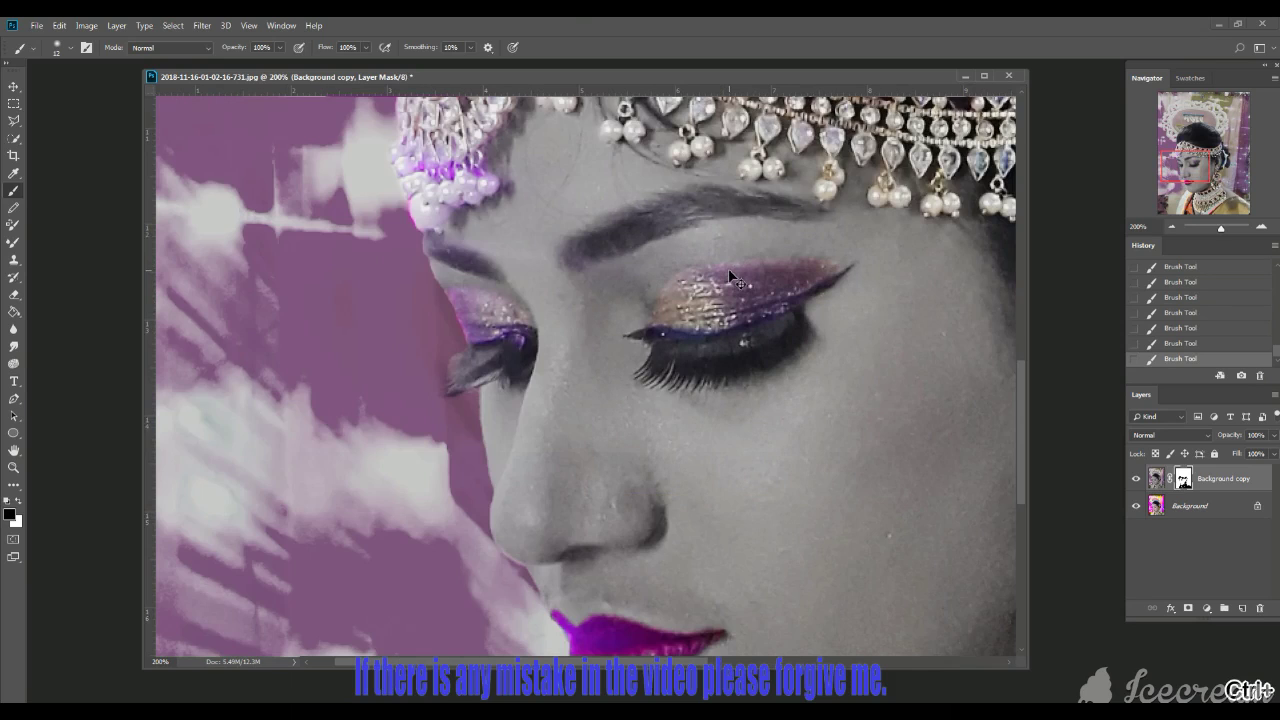
key(ctrl+minus)
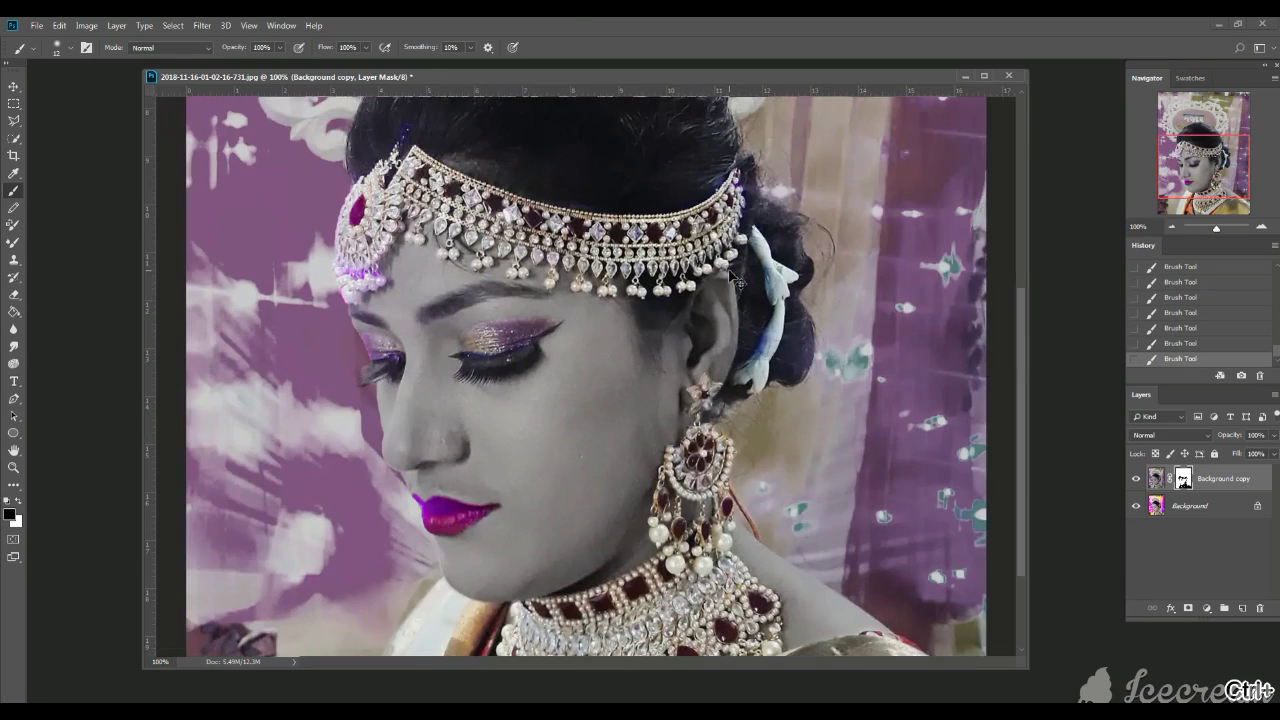
key(ctrl+minus)
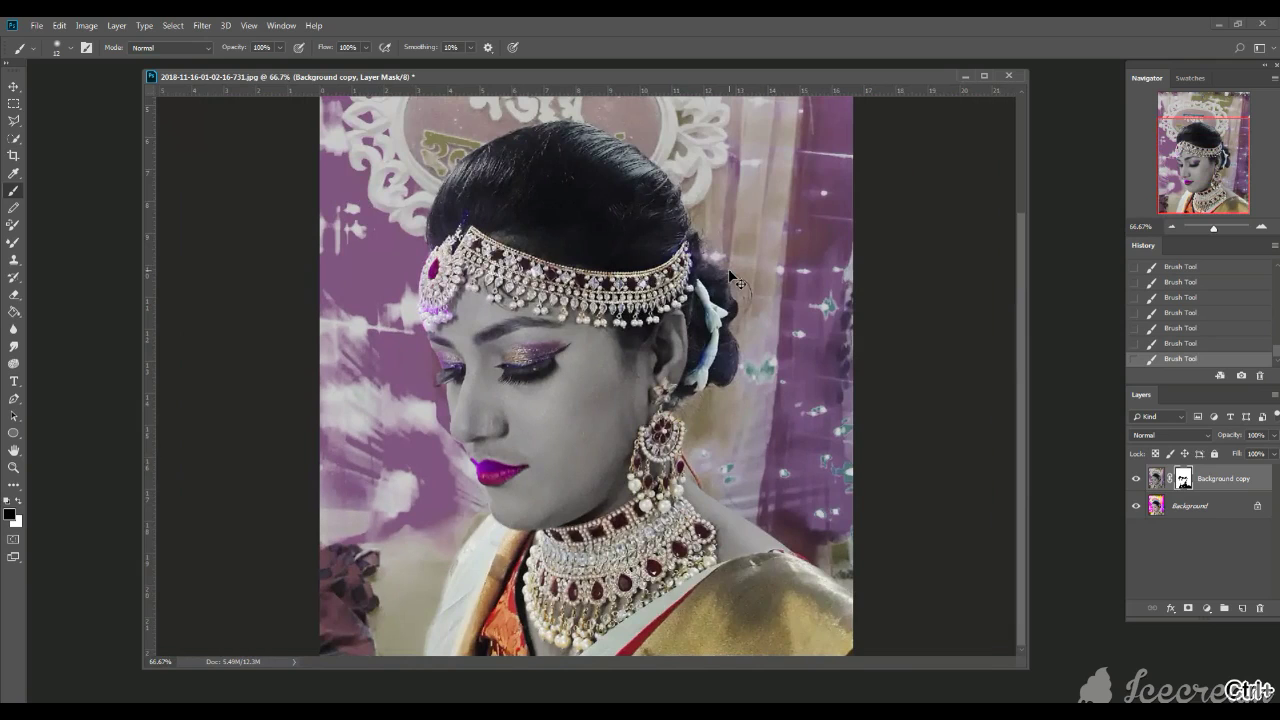
key(ctrl+minus)
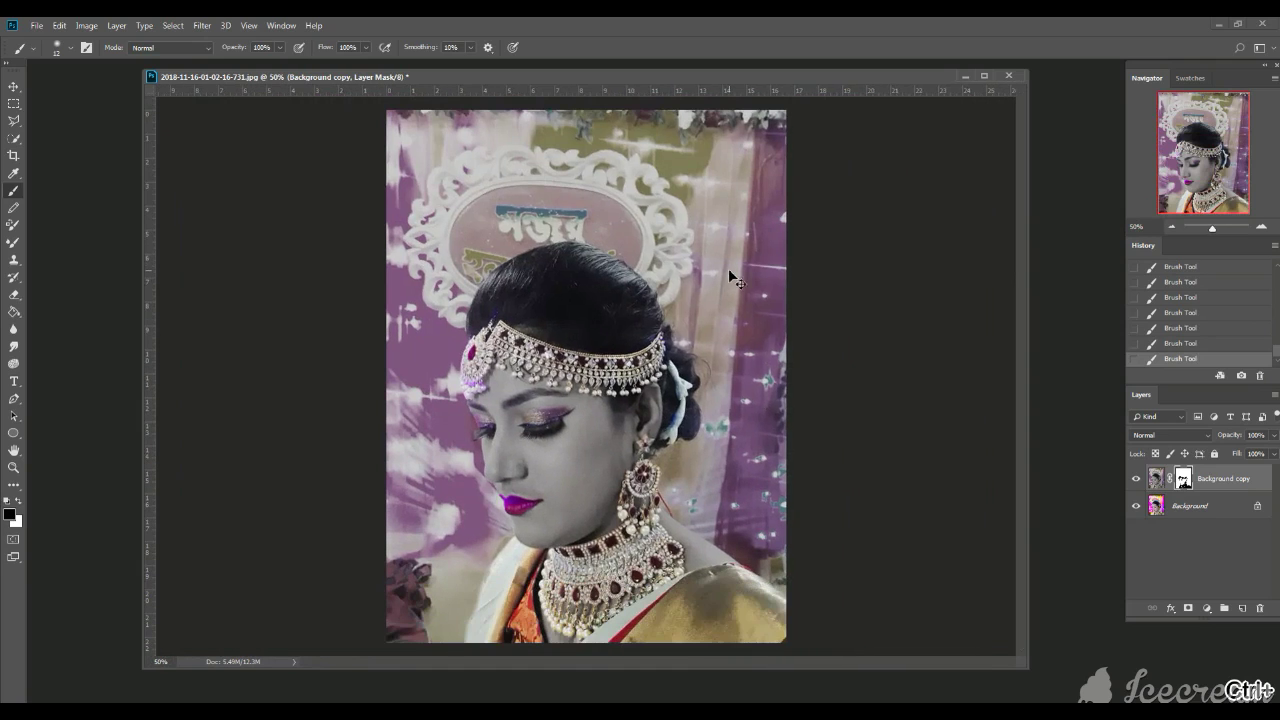